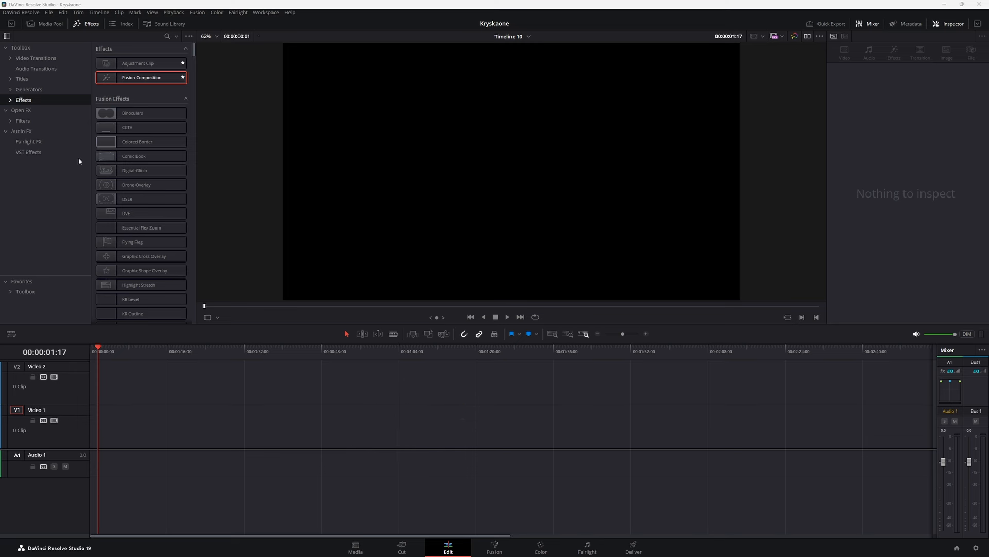
- Place the Neon Flicker title at the start of Video 1 and play it back
click(20, 80)
scroll(143, 201, down, 6)
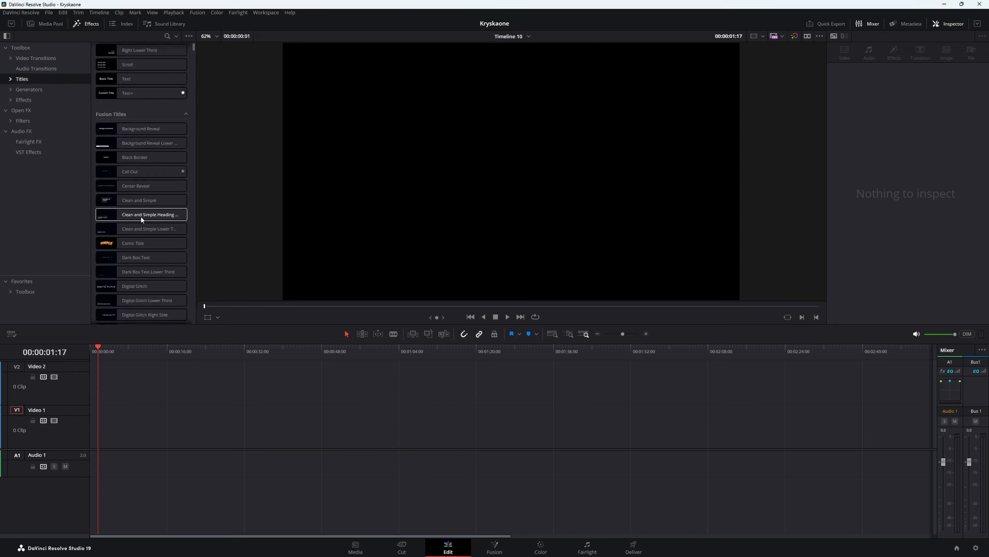
scroll(145, 215, down, 3)
drag(133, 254, 90, 444)
click(94, 346)
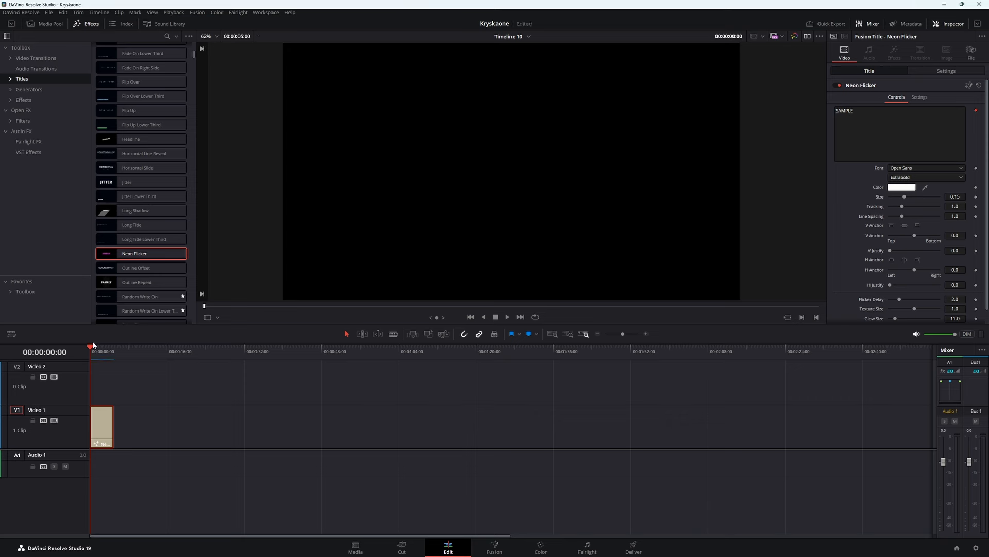
key(space)
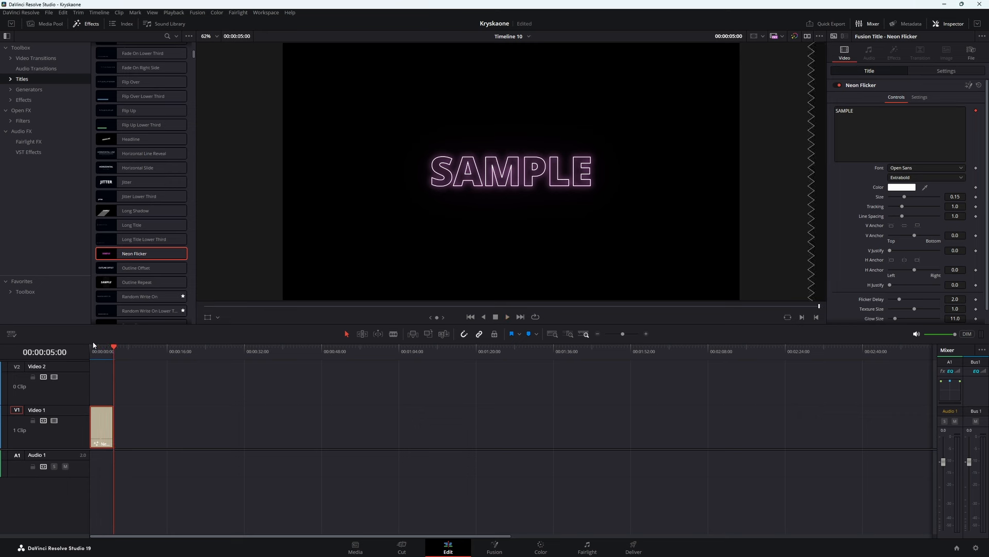
- Delete the Neon Flicker title clip from the timeline
drag(139, 404, 99, 447)
key(Delete)
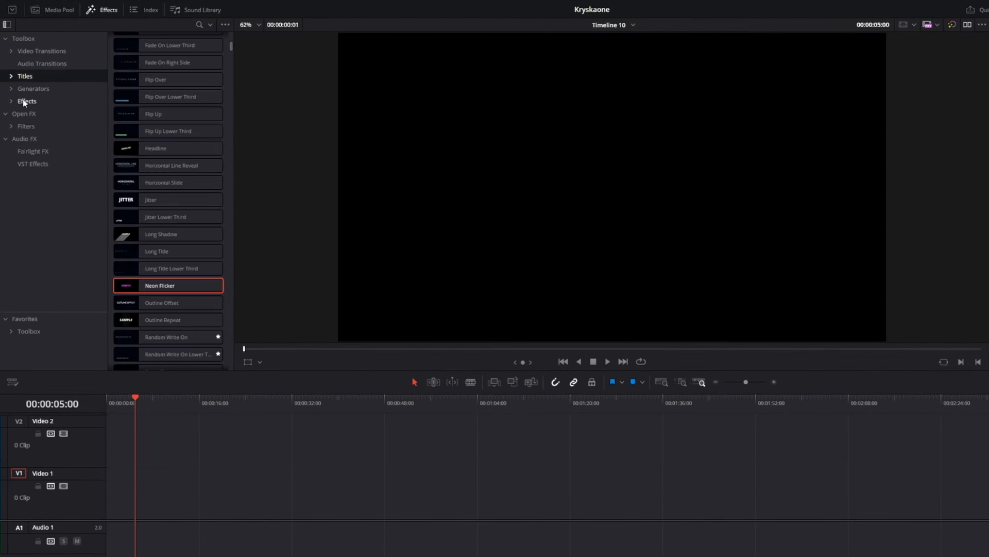
- Place a Fusion Composition at the start of Video 1 and open it on the Fusion page
click(23, 99)
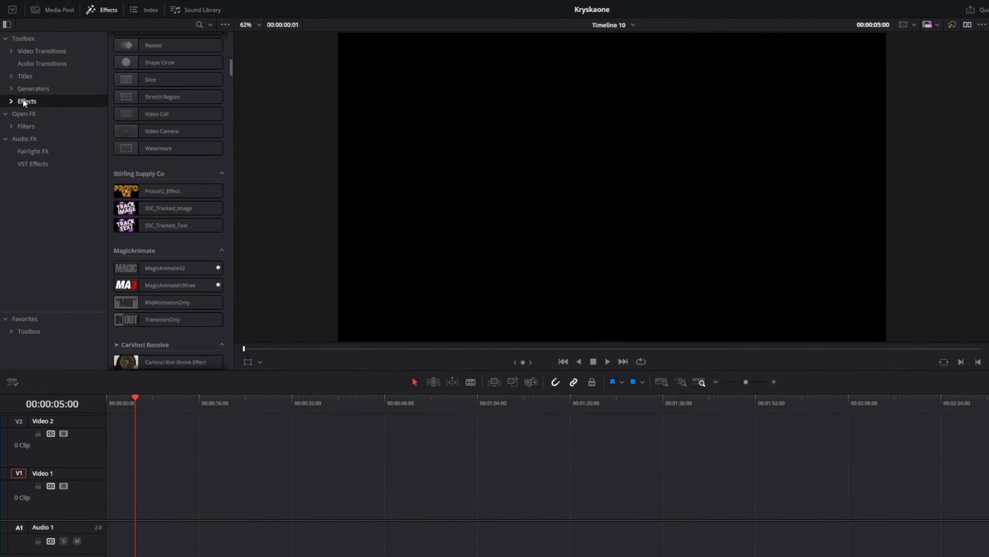
drag(159, 73, 105, 503)
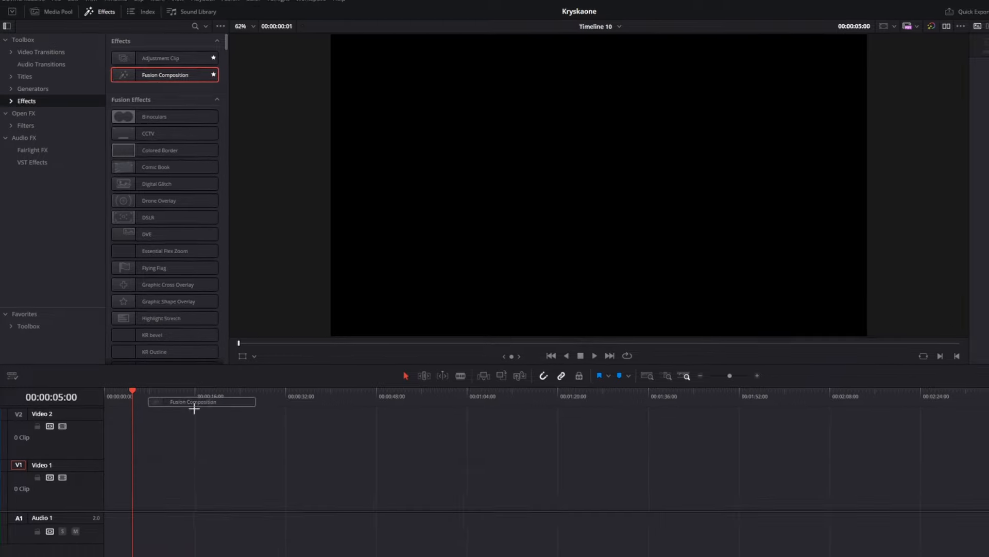
drag(89, 435, 89, 434)
click(100, 359)
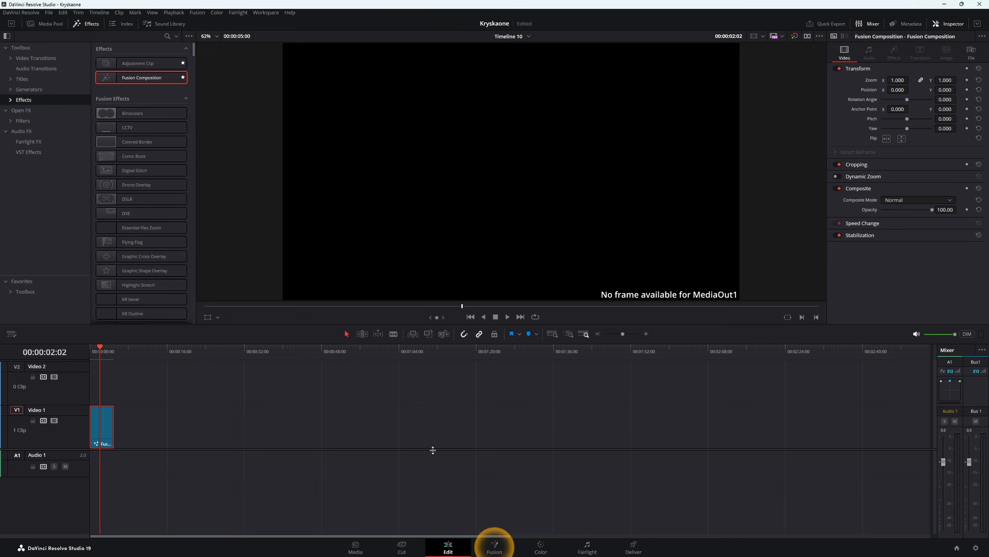
click(494, 547)
- Add a Text+ node to the composition and connect its output to MediaOut1
drag(313, 441, 690, 462)
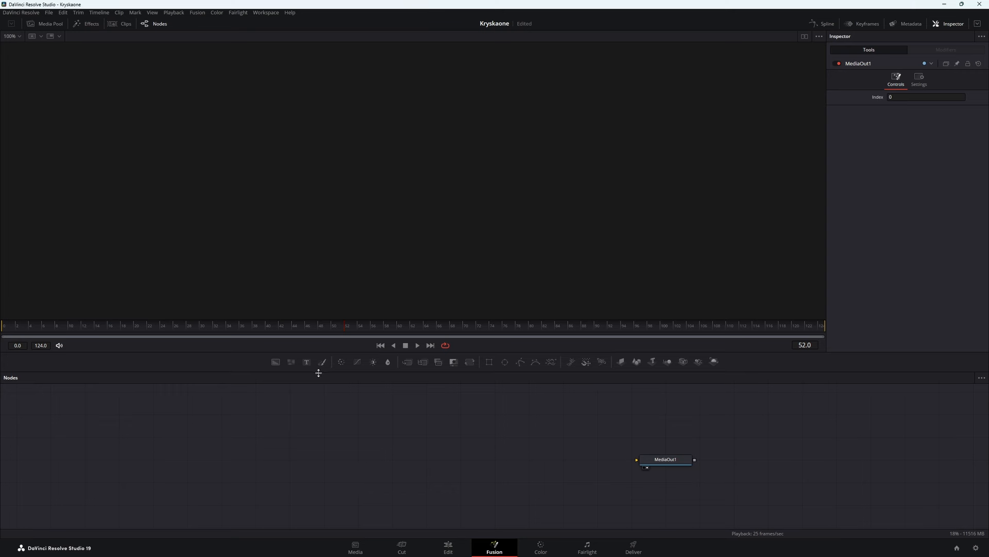
click(307, 362)
drag(387, 459, 637, 459)
- Enter the text "neon" in the Glowing Bubble font, with size 0.2323 and tracking 0.971
click(903, 144)
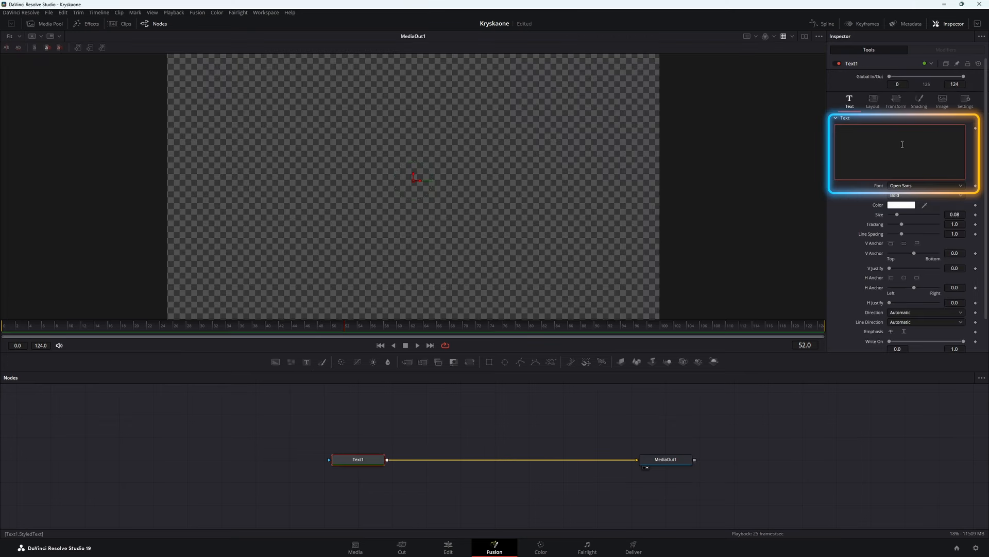
text(neon)
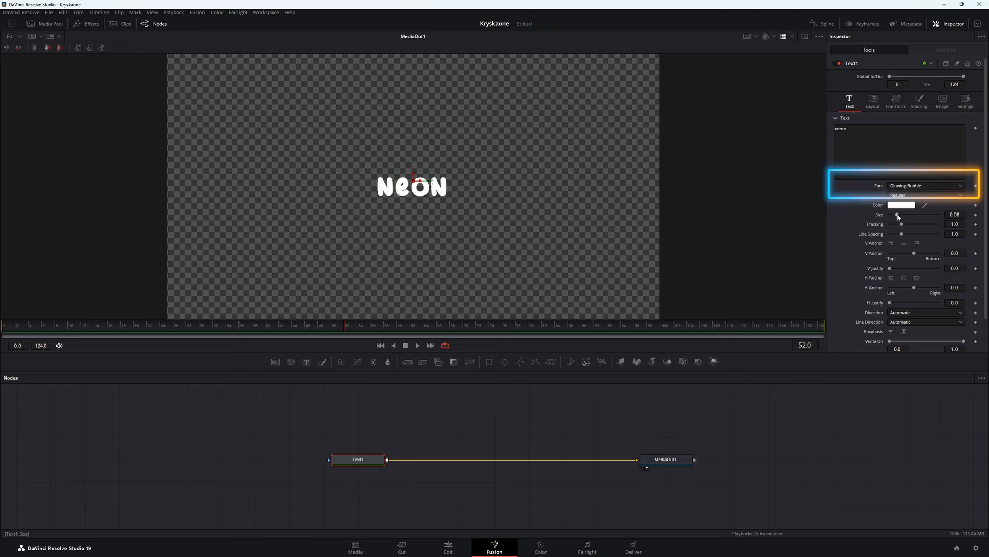
drag(897, 214, 938, 224)
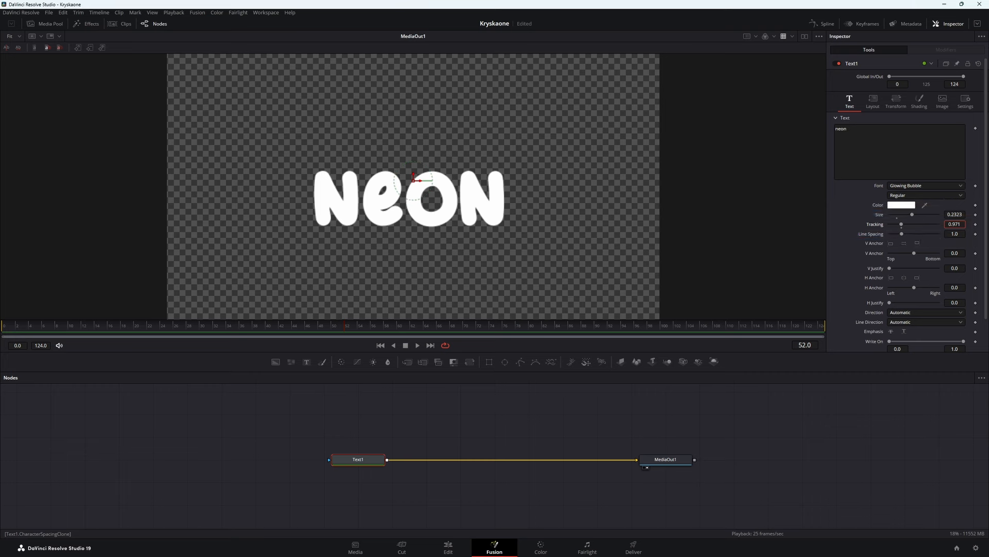
- Enable the text's outline shading element in blue (red 0.0, green 0.205, blue 1.0) with thickness 0.0354
click(920, 101)
click(902, 127)
click(891, 147)
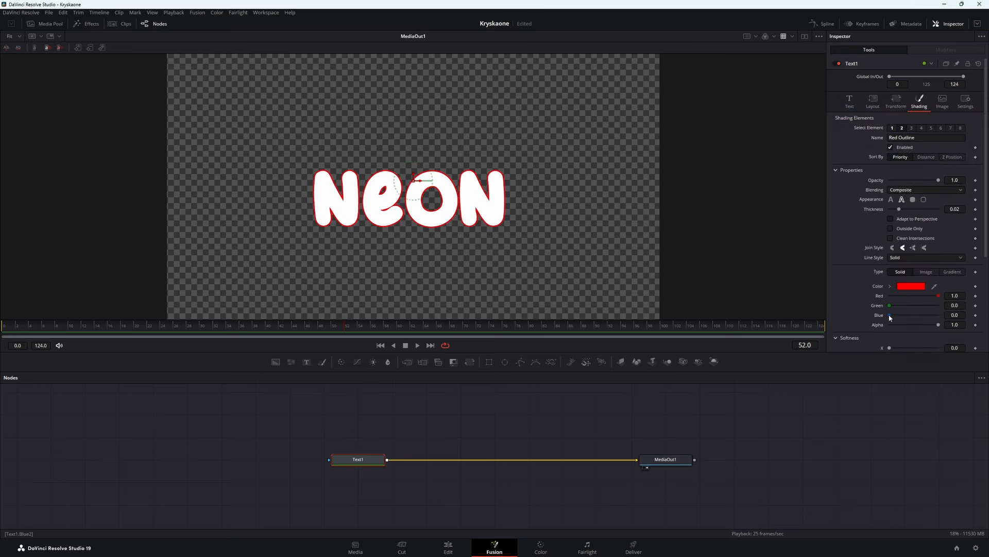
mouse_move(890, 315)
mouse_down()
mouse_move(945, 314)
mouse_move(864, 299)
mouse_move(899, 306)
mouse_up()
drag(900, 211, 906, 209)
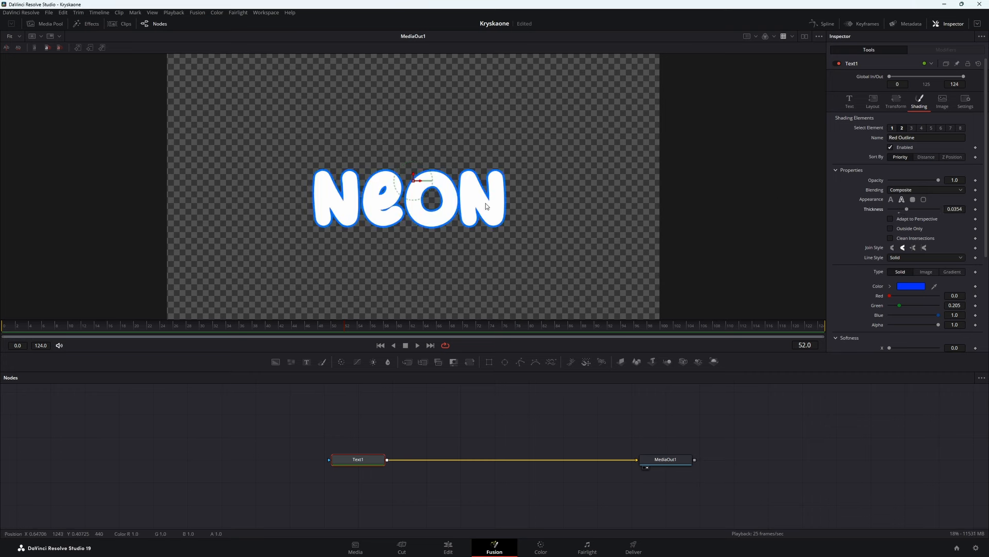
- Recolor the text's solid fill element to light blue with red 0.0, green 0.583 and blue 1.0
click(892, 128)
drag(939, 247, 871, 241)
click(500, 432)
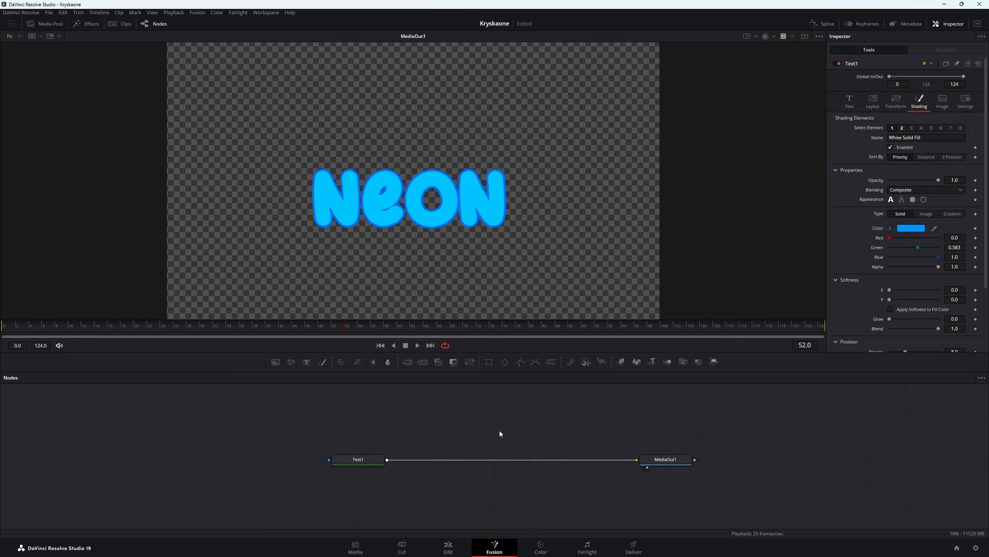
- Add a Follower modifier to the styled text of the Text1 node
click(851, 107)
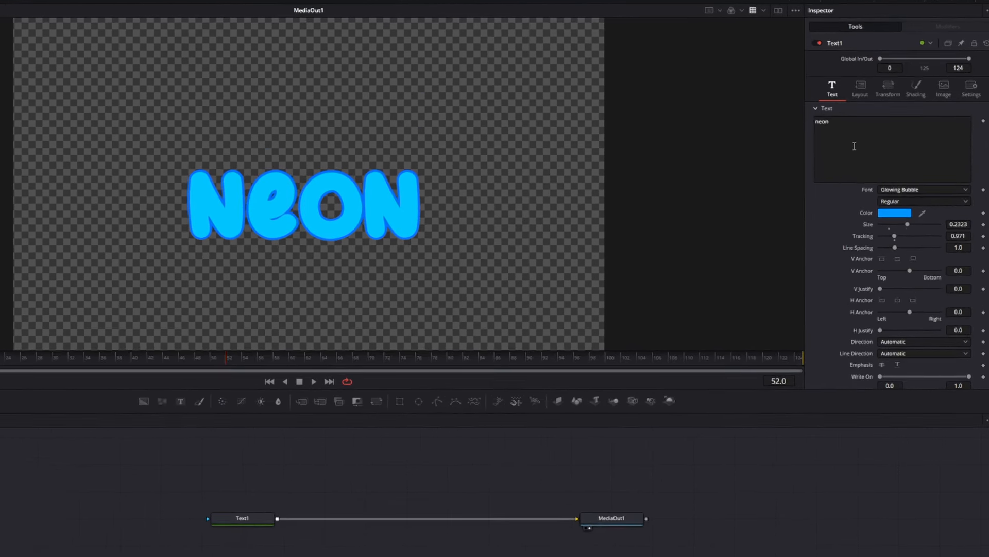
right_click(855, 146)
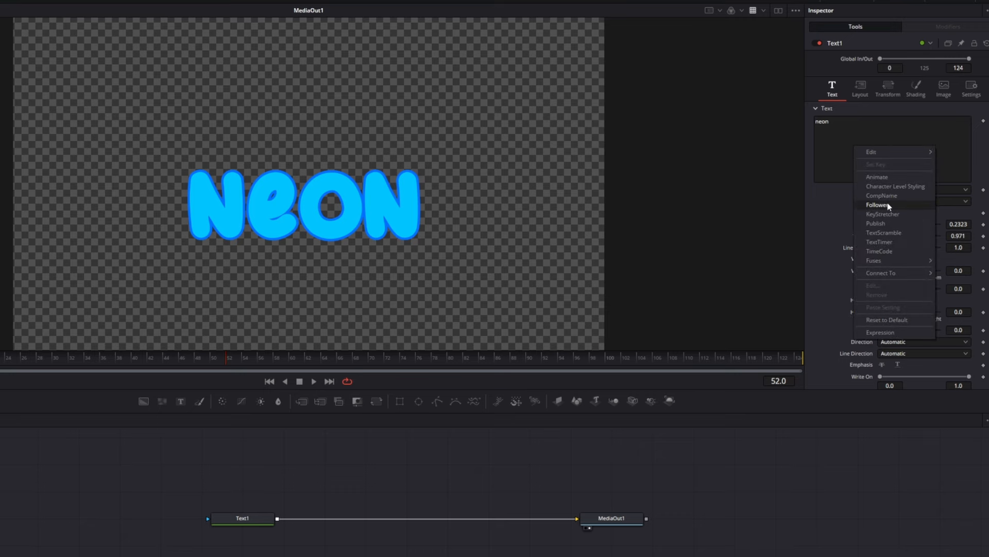
click(890, 205)
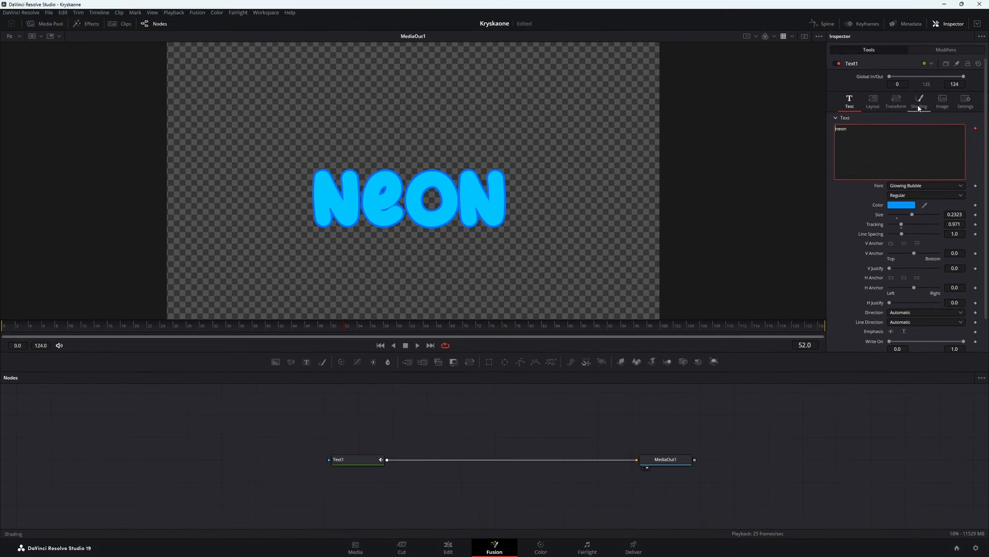
- Set the Follower's order to Completely Random and its delay between each character to 3.6
click(944, 50)
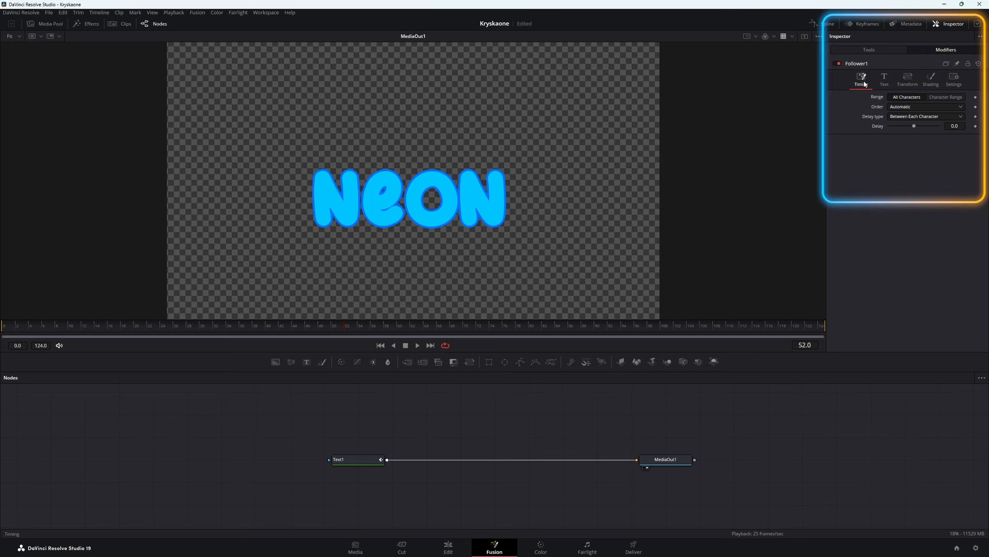
click(917, 107)
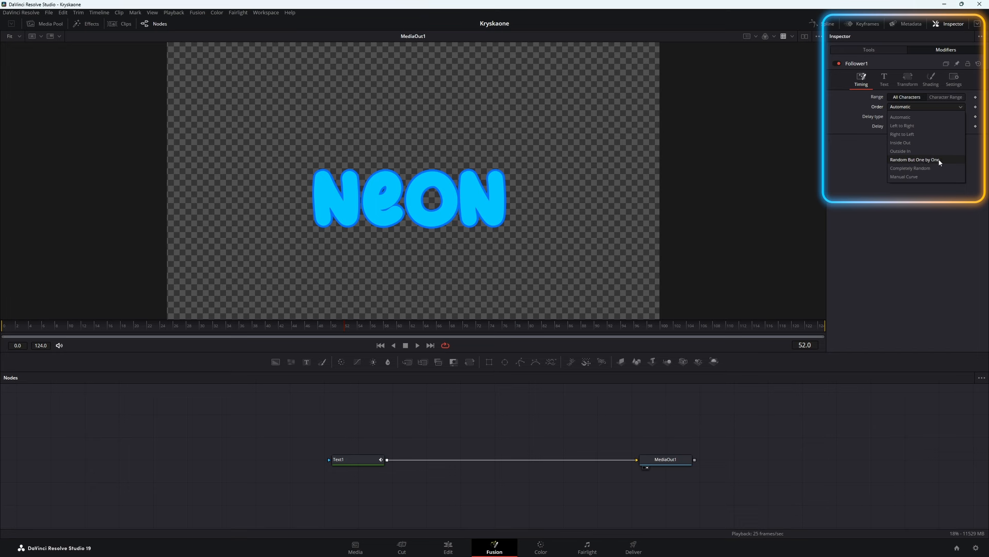
click(927, 169)
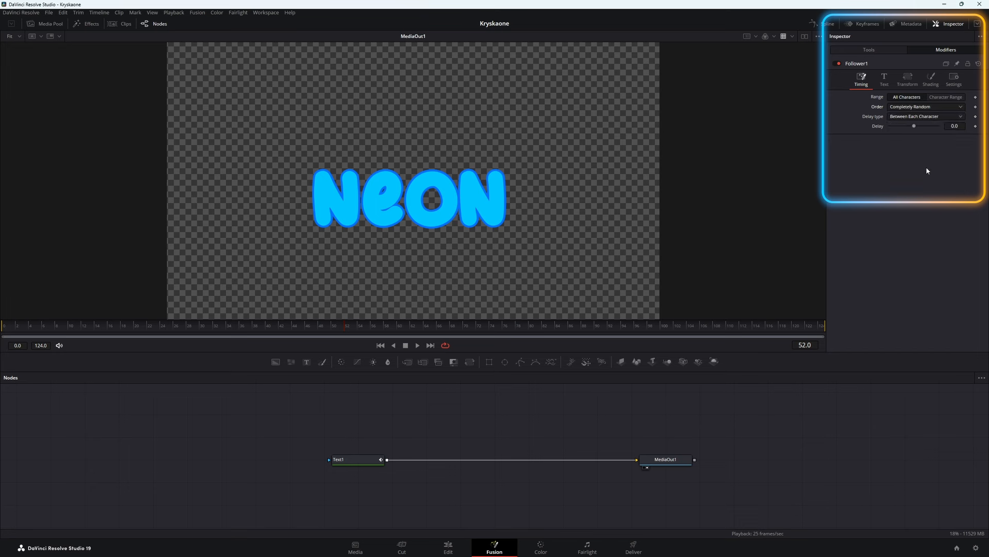
drag(916, 130, 919, 130)
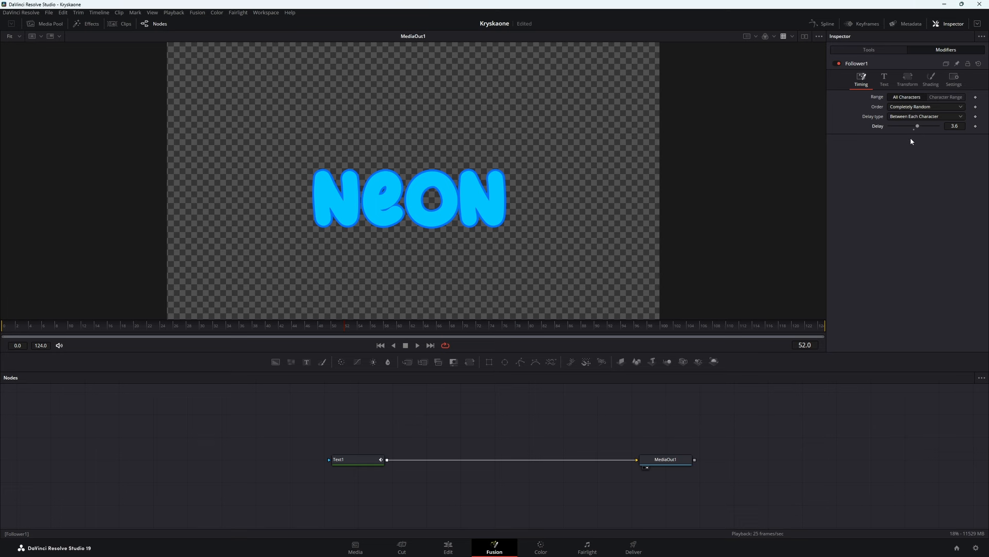
- Keyframe the opacity of the Follower's first shading element at 0.0 on frame 0
click(9, 328)
drag(51, 335, 795, 325)
drag(653, 331, 38, 349)
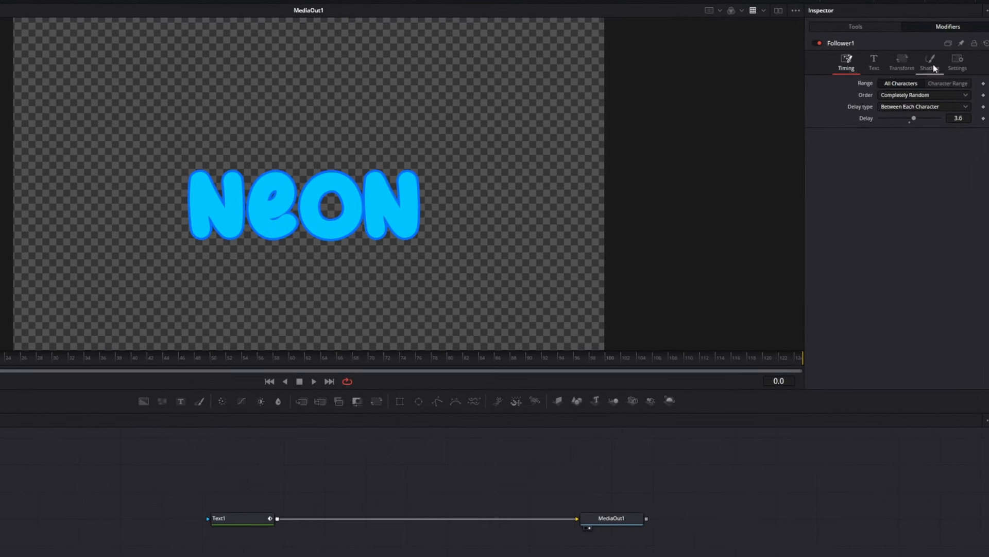
click(931, 64)
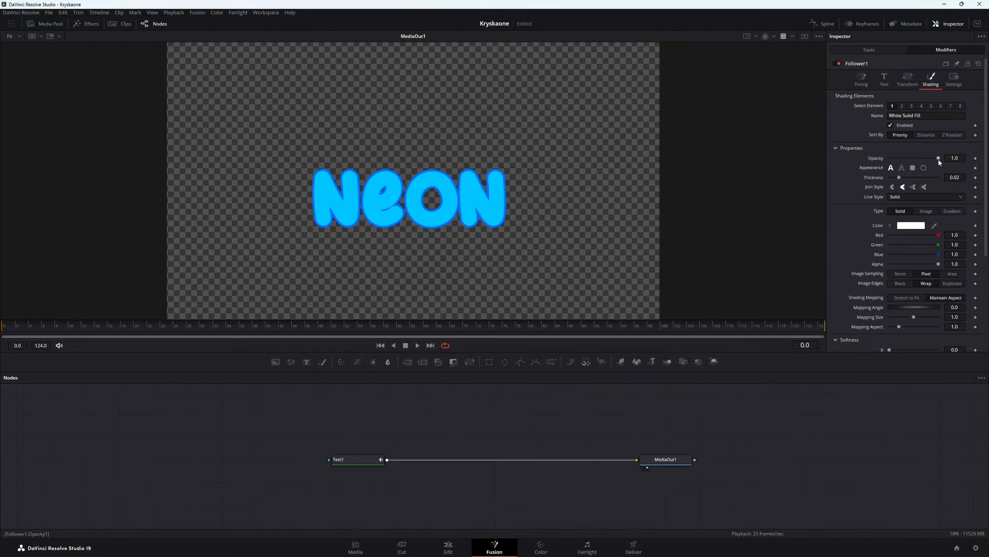
drag(938, 158, 866, 161)
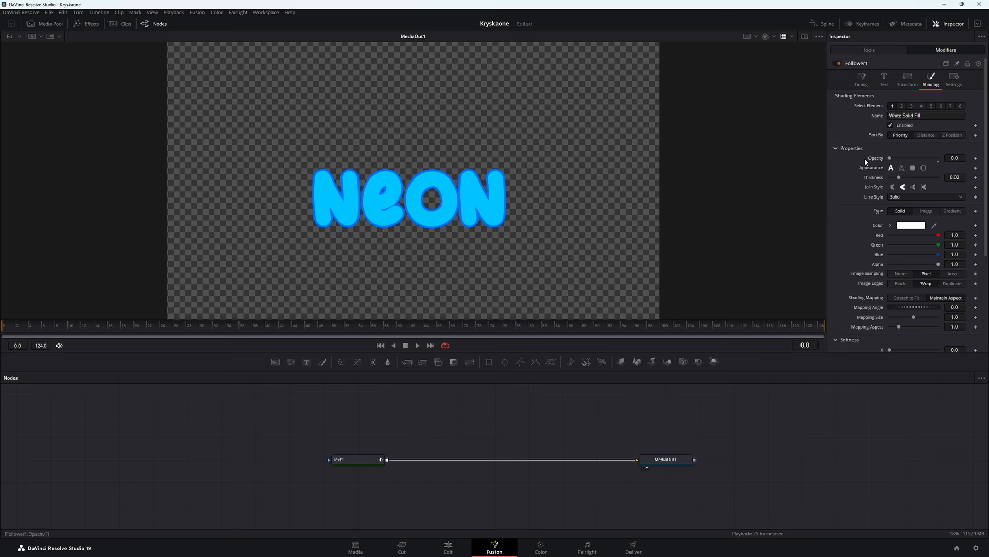
click(976, 159)
- Keyframe the Follower's fill opacity at 1.0 on frame 5 and at 0.0 on frame 120
click(31, 328)
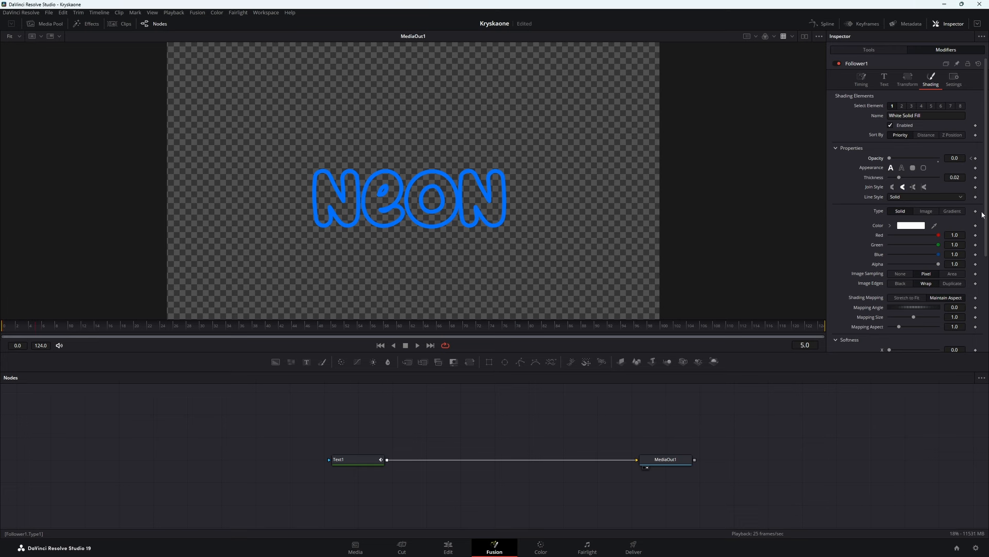
drag(890, 160, 939, 160)
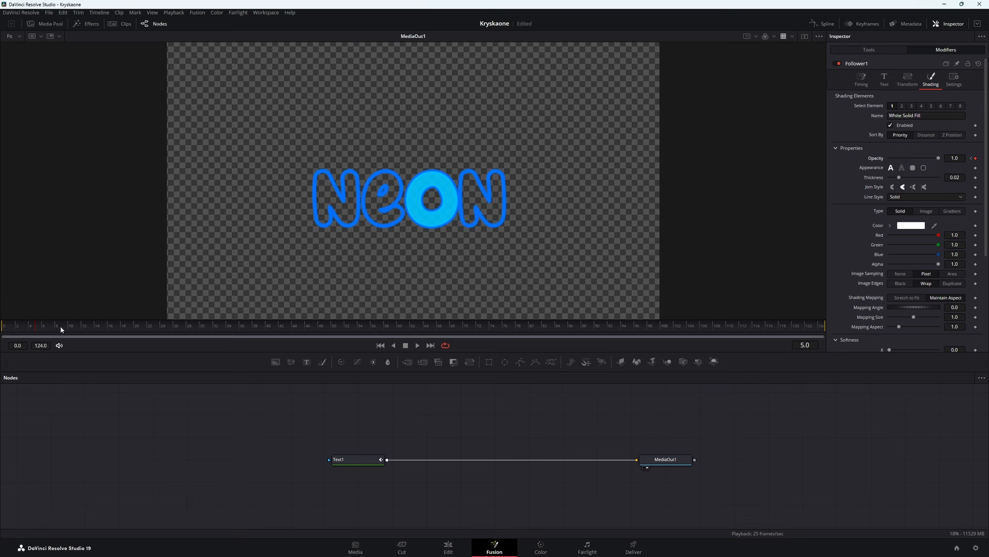
drag(61, 329, 786, 328)
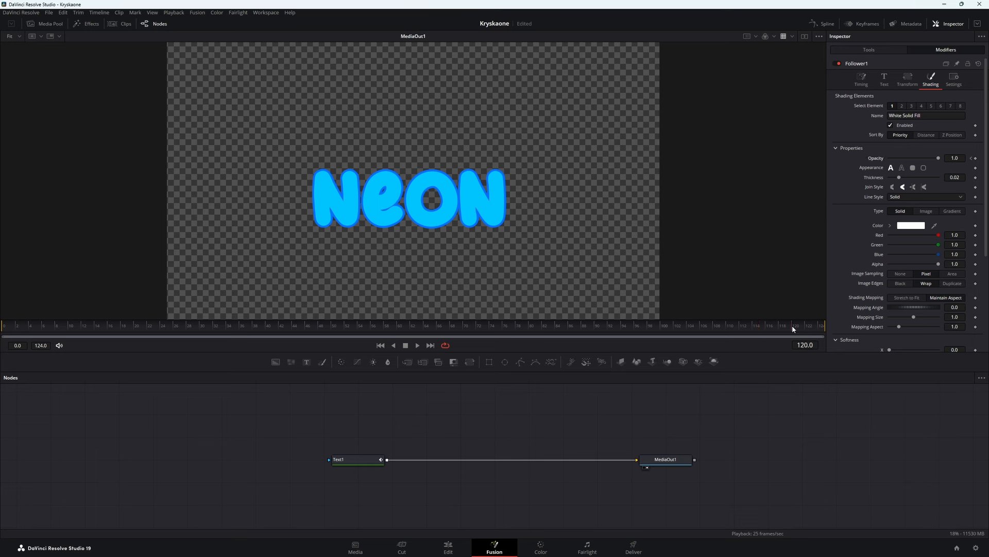
drag(939, 159, 864, 162)
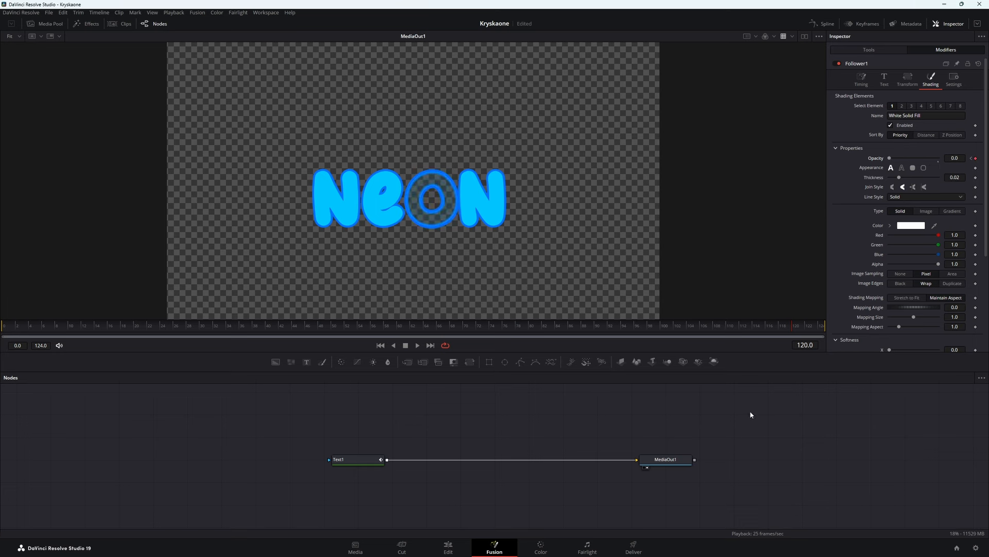
- Keyframe the opacity of the Follower's second shading element at 0.0 on frame 120 and at 1.0 a few frames earlier
click(902, 106)
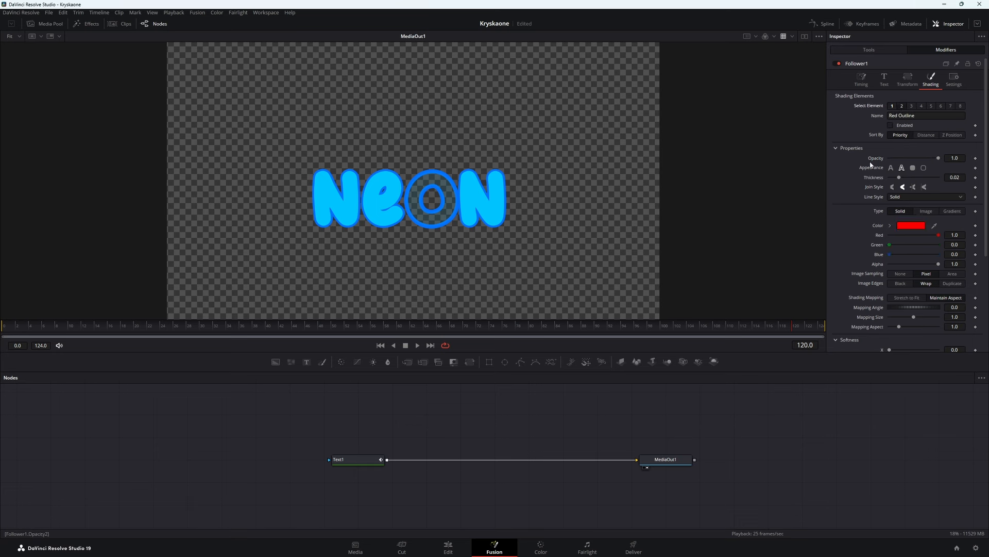
drag(939, 160, 887, 159)
click(975, 160)
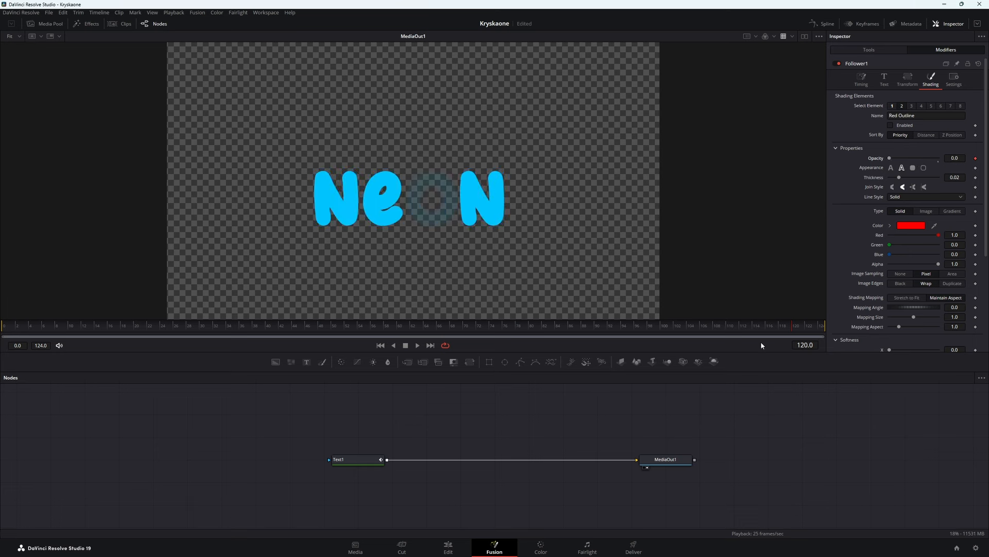
click(763, 326)
drag(890, 158, 922, 160)
- Keyframe the Follower's outline opacity at 1.0 on frame 5 and 0.0 on frame 0, and preview the animation from the start
click(37, 326)
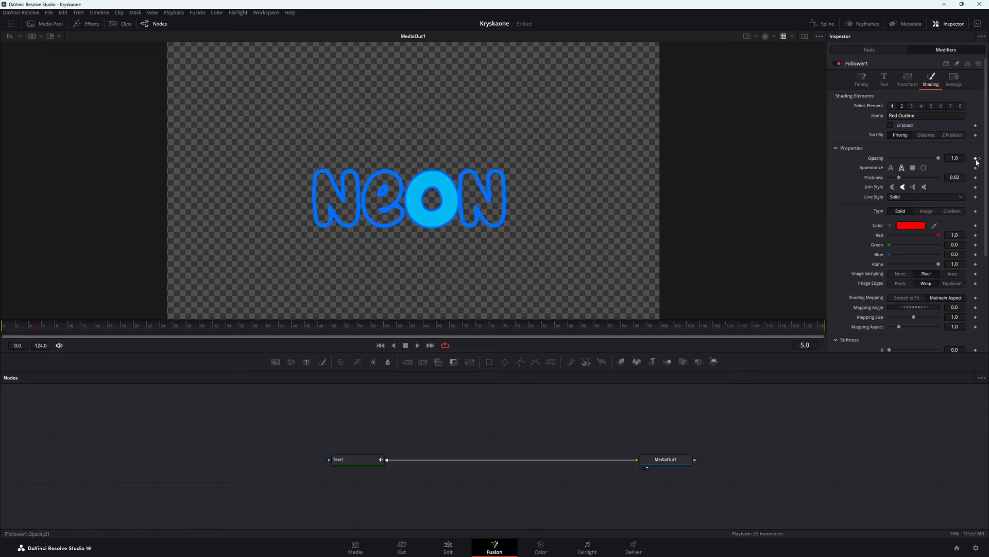
key(Home)
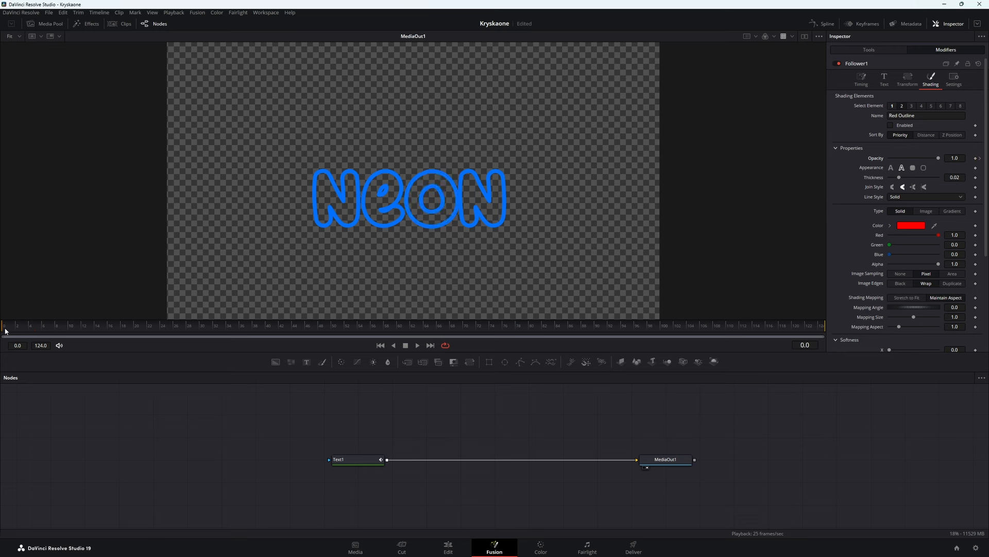
drag(937, 159, 782, 242)
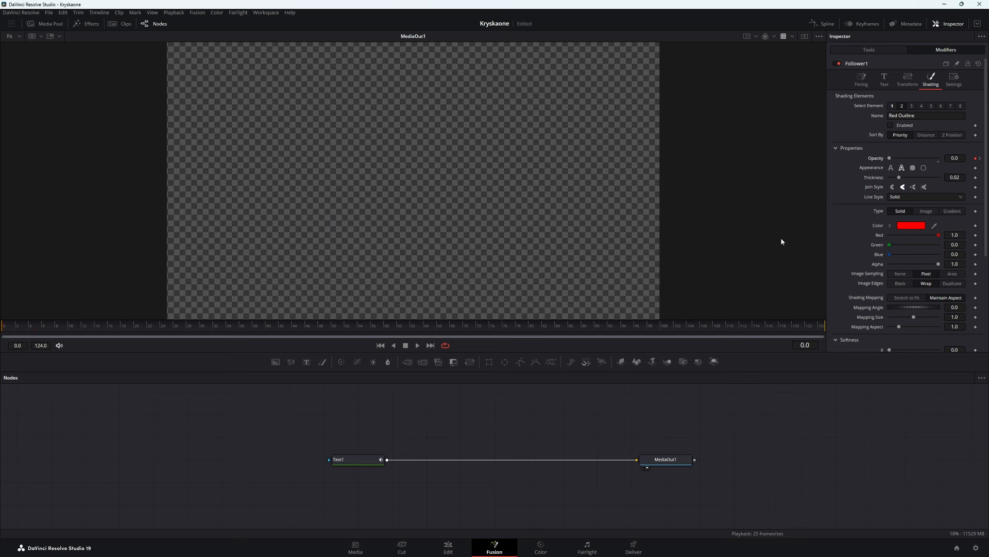
key(space)
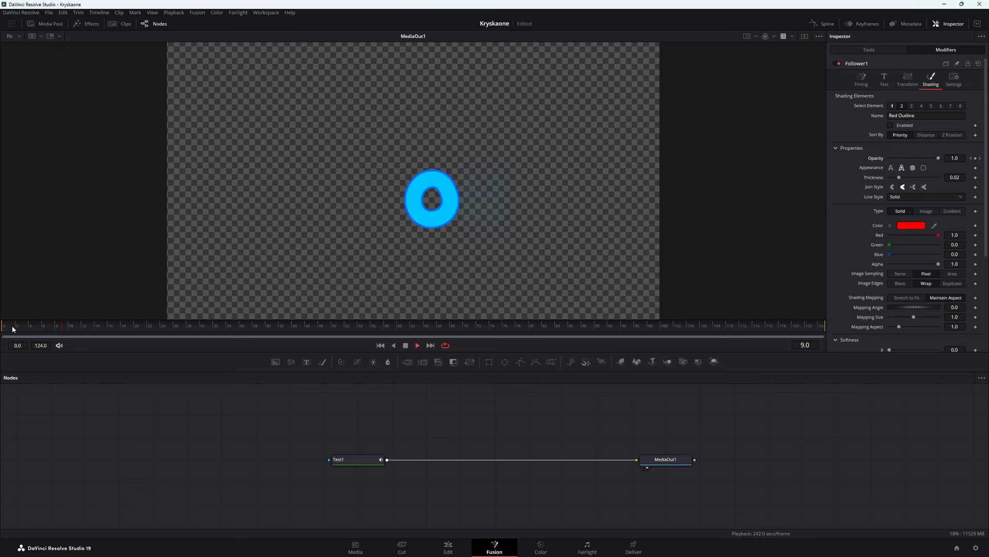
click(7, 330)
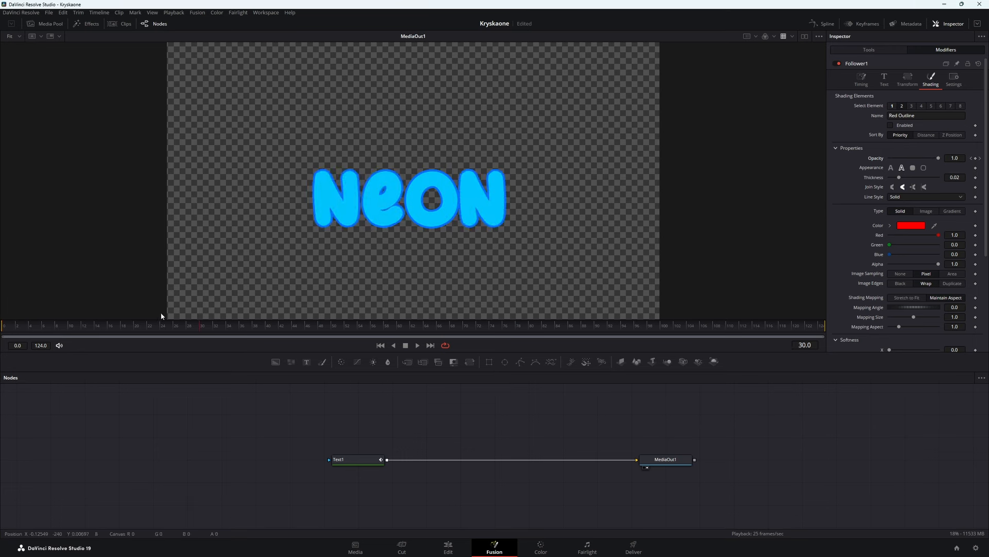
- Show both Follower opacity curves of Text1 in the spline editor and apply Step Out to their opening keyframes
click(827, 24)
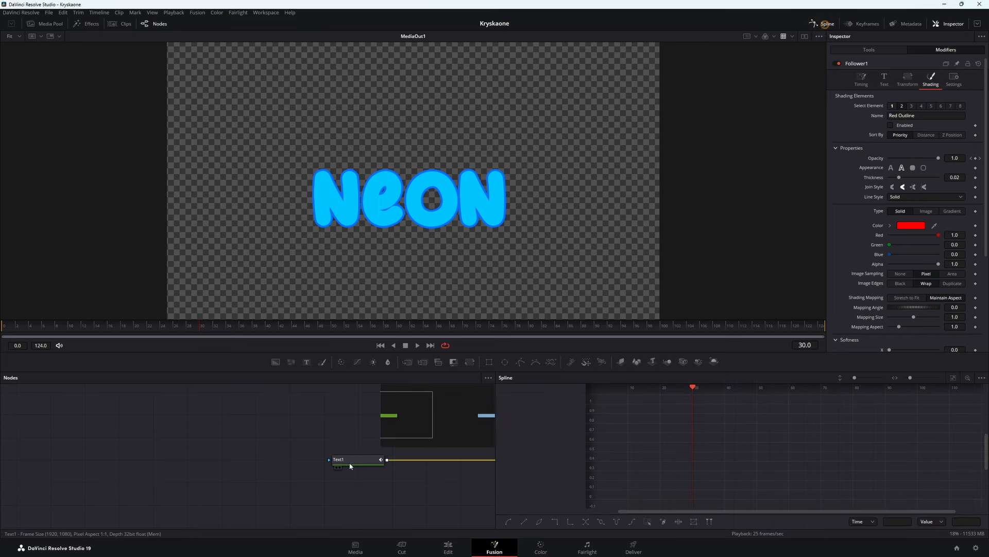
click(350, 460)
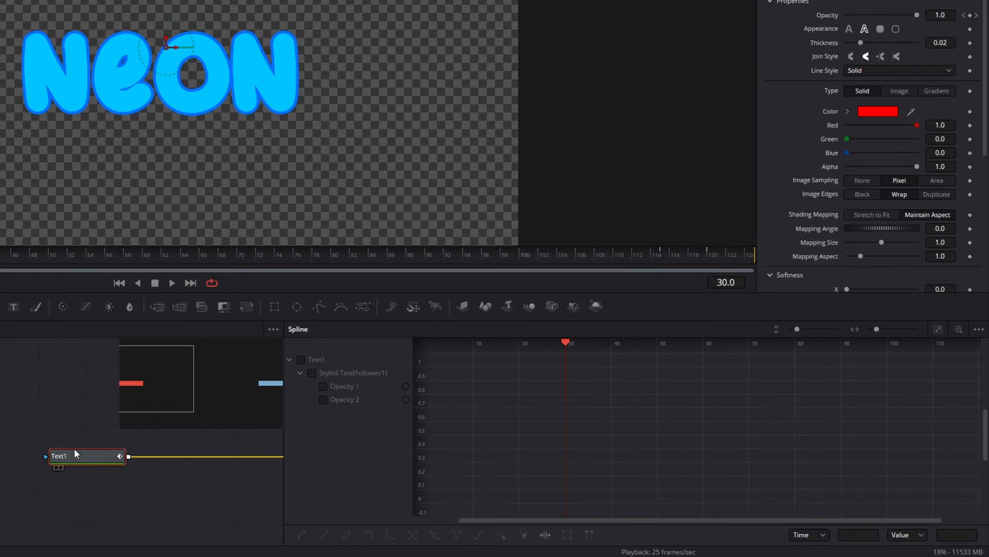
click(323, 386)
click(323, 399)
click(938, 329)
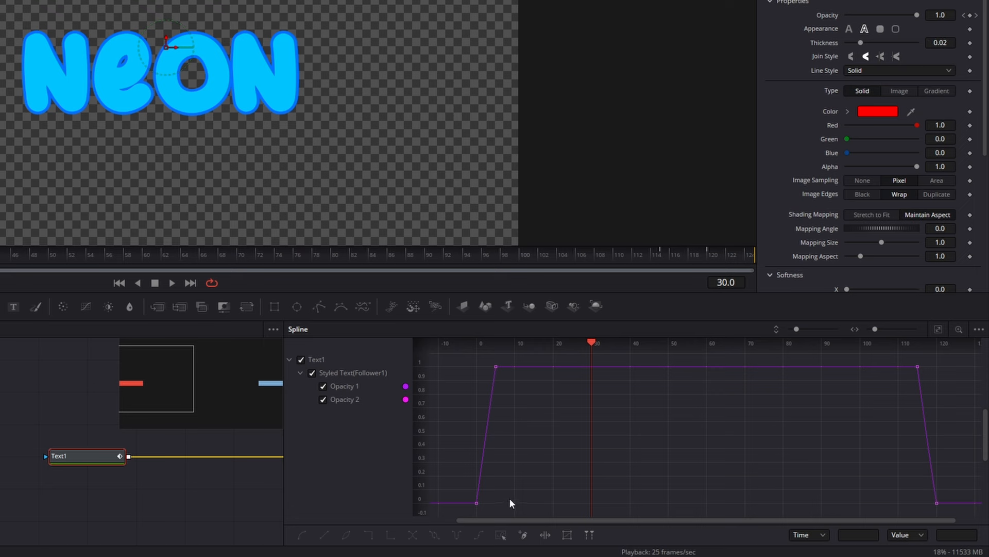
drag(517, 377, 456, 513)
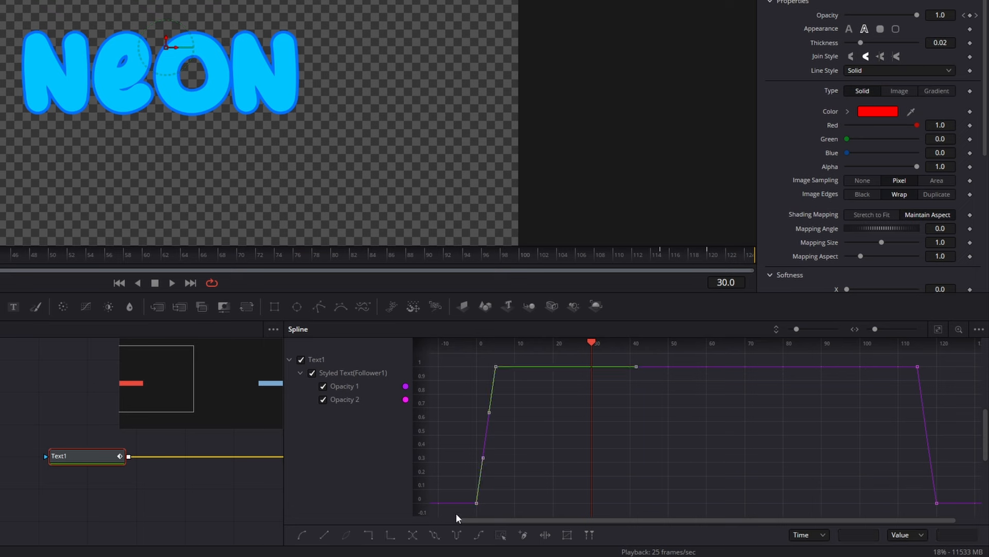
click(390, 539)
- Apply Step In to the closing keyframes of both opacity curves
click(846, 450)
drag(961, 358, 882, 507)
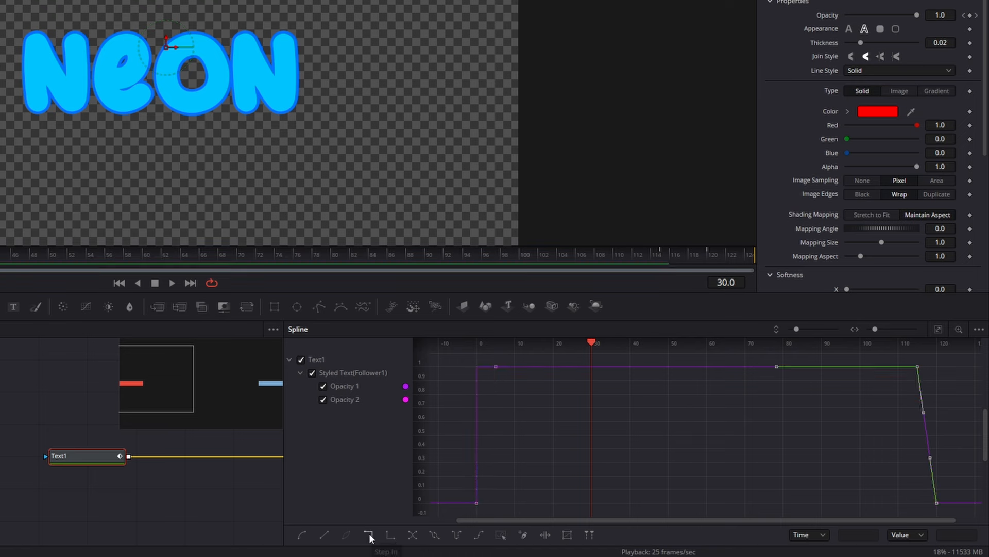
click(369, 536)
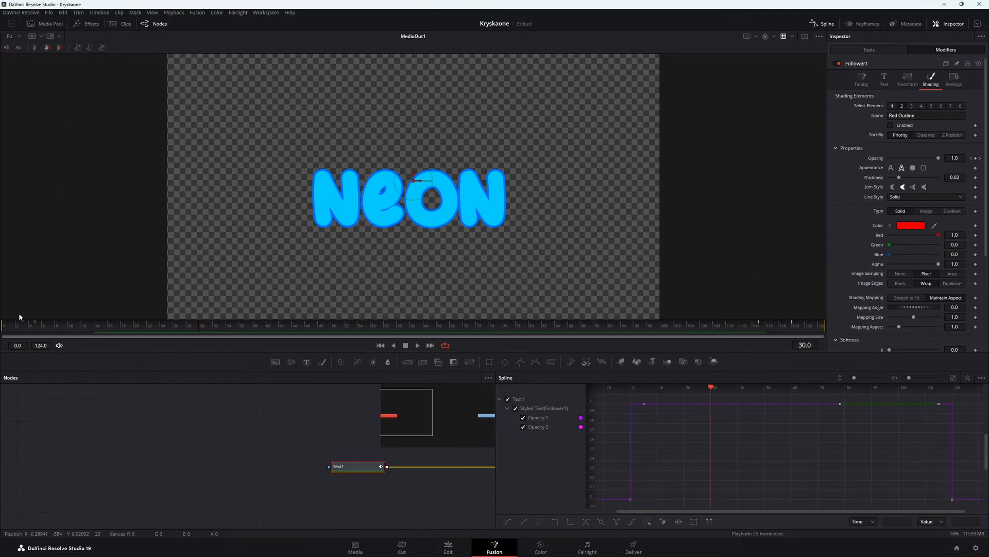
- Preview the letters switching on from frame 0, and check the switch-off through to the last frame
click(5, 327)
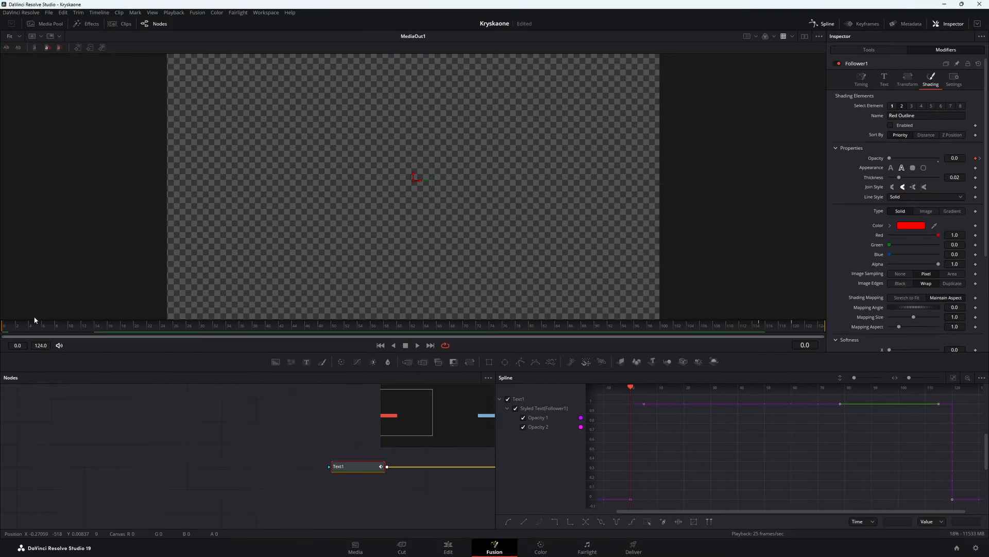
key(space)
key(space)
click(736, 326)
key(space)
key(space)
drag(755, 326, 828, 328)
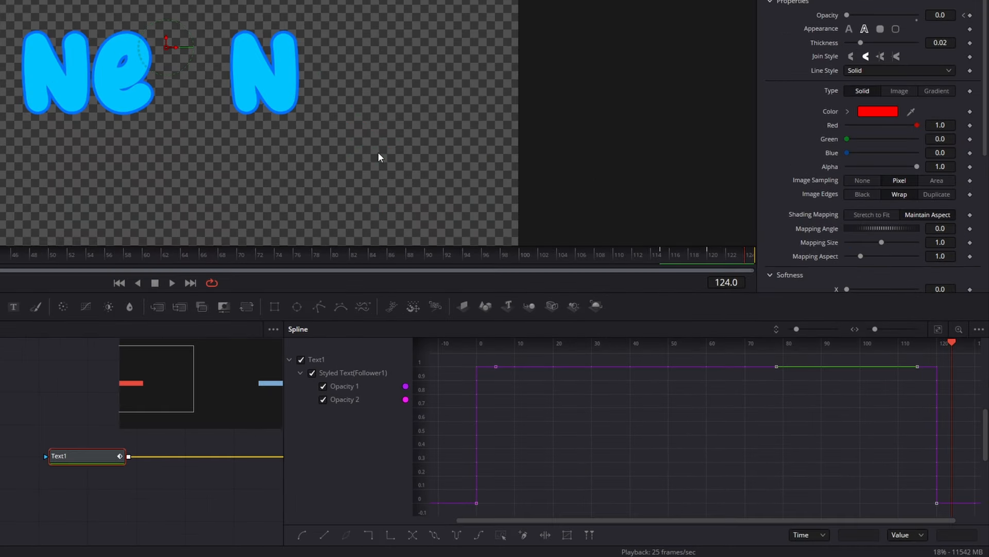
- Time-stretch all opacity keyframes so the last ones land at about frame 113, and preview the start and end
drag(965, 360, 457, 510)
click(545, 535)
drag(936, 425, 910, 426)
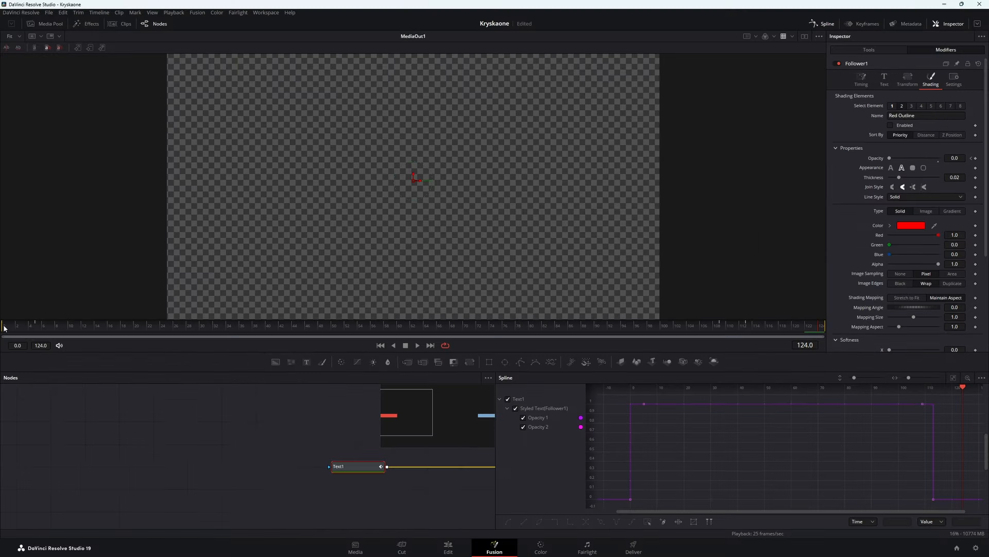
click(4, 328)
key(space)
click(706, 327)
click(822, 329)
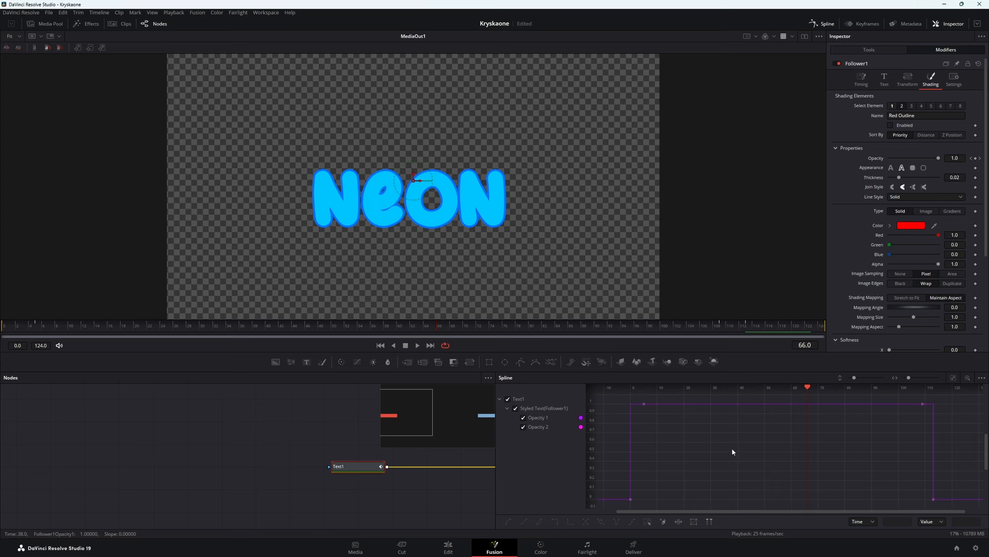
- In the keyframe editor, shift Text1's opening Opacity 1 keyframes to about frames 2 and 7
click(867, 24)
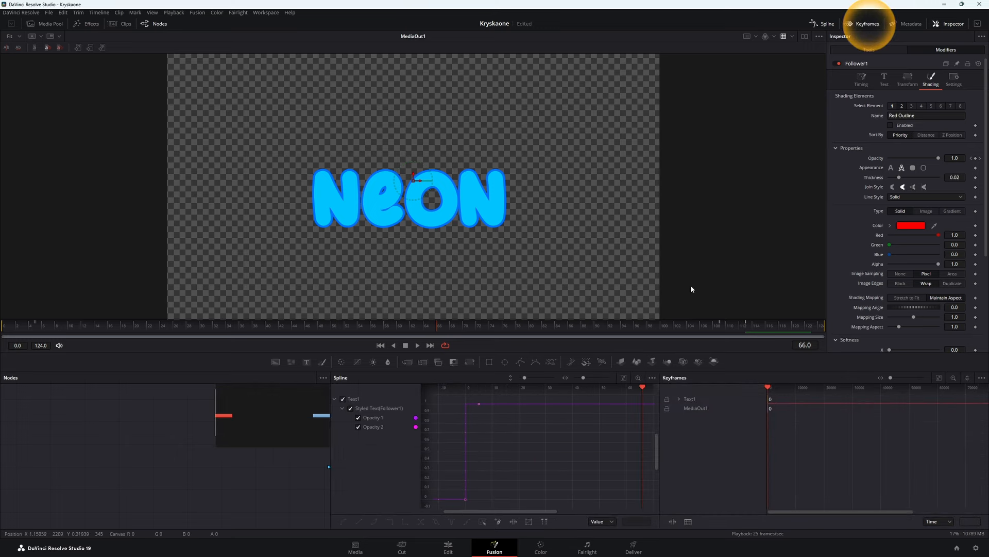
click(832, 27)
click(519, 401)
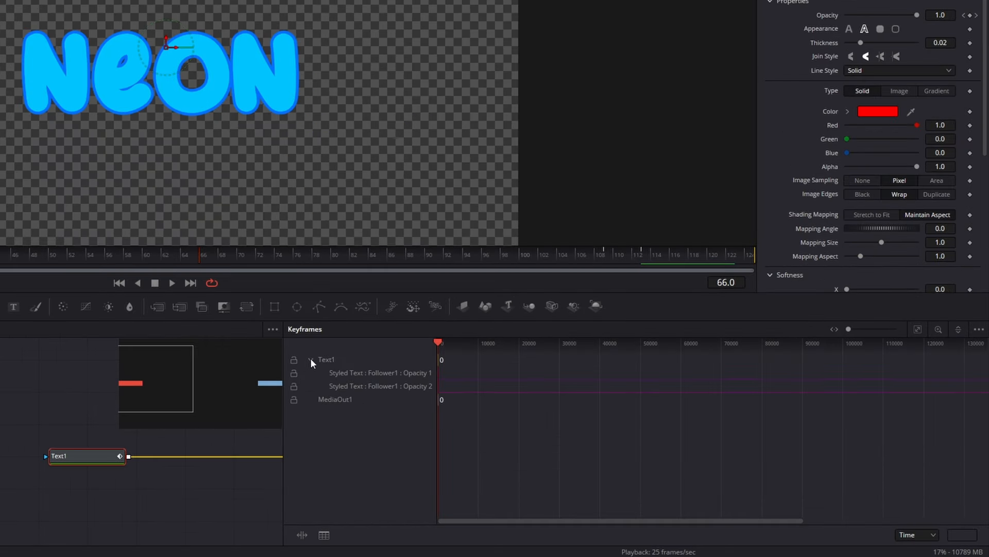
click(918, 328)
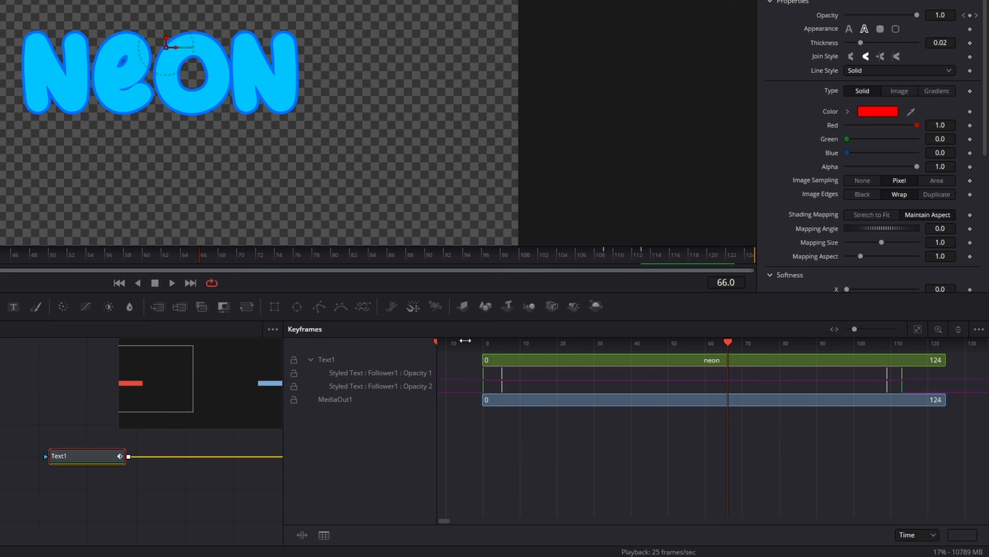
drag(464, 369, 490, 377)
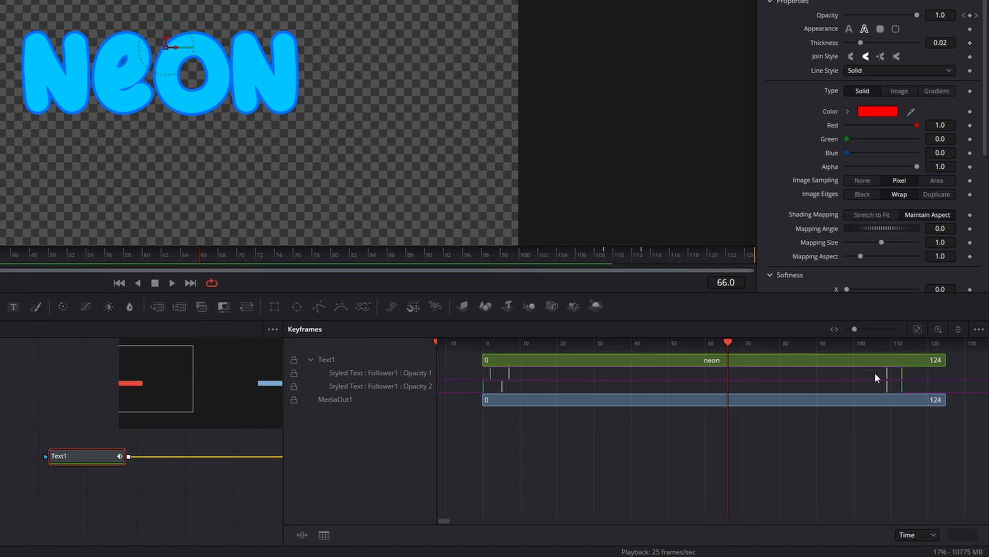
- Shift the closing Opacity 1 keyframes about two frames earlier and preview the animation from the start
drag(887, 373, 879, 373)
key(Home)
key(space)
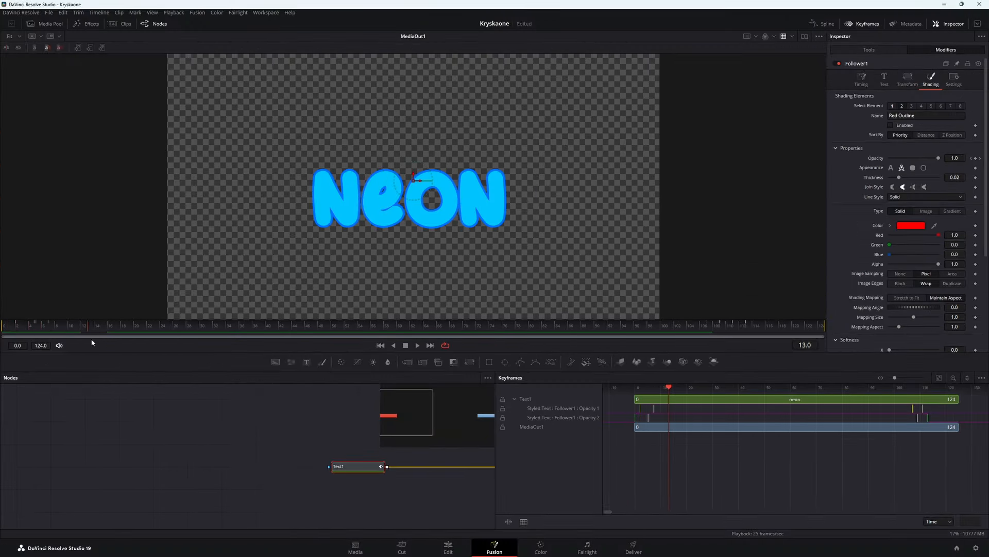
- Show only the Opacity 1 spline and add a flicker dip to 0.0 at frame 13 between points near frames 9 and 14
click(866, 24)
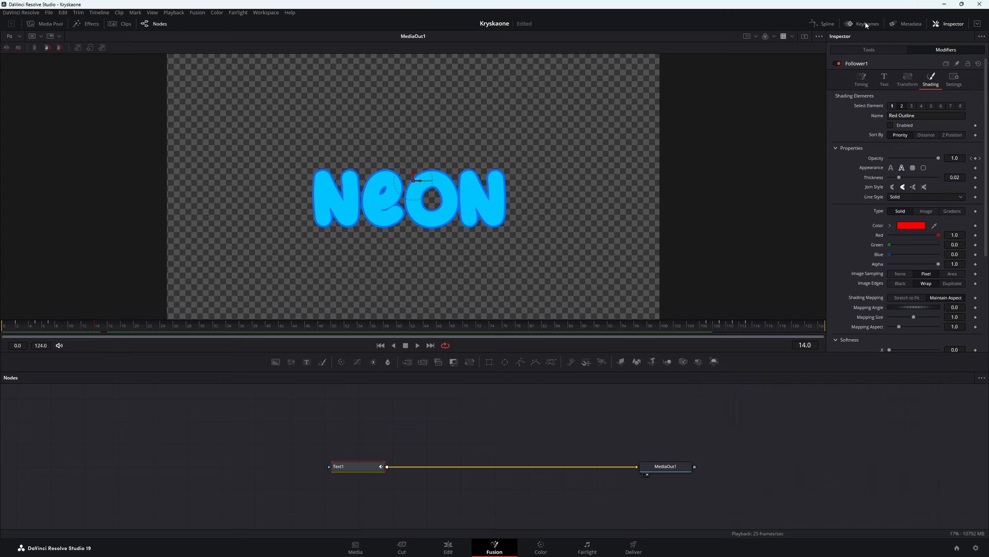
click(823, 24)
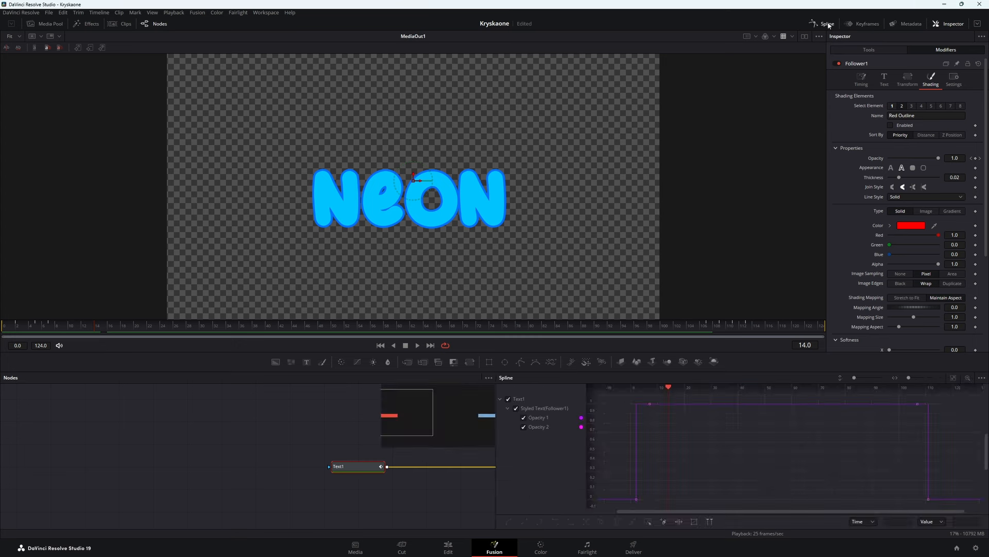
click(524, 426)
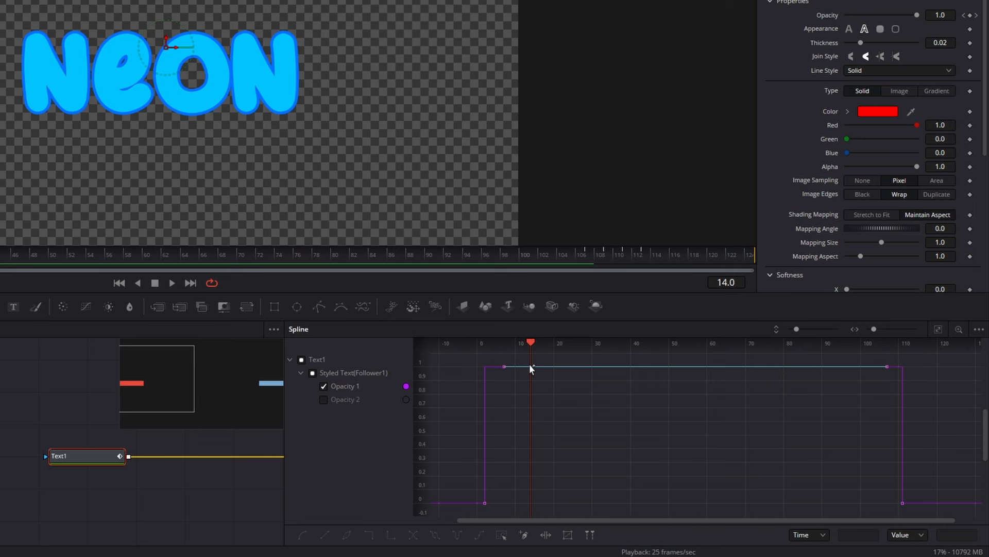
key(space)
click(510, 366)
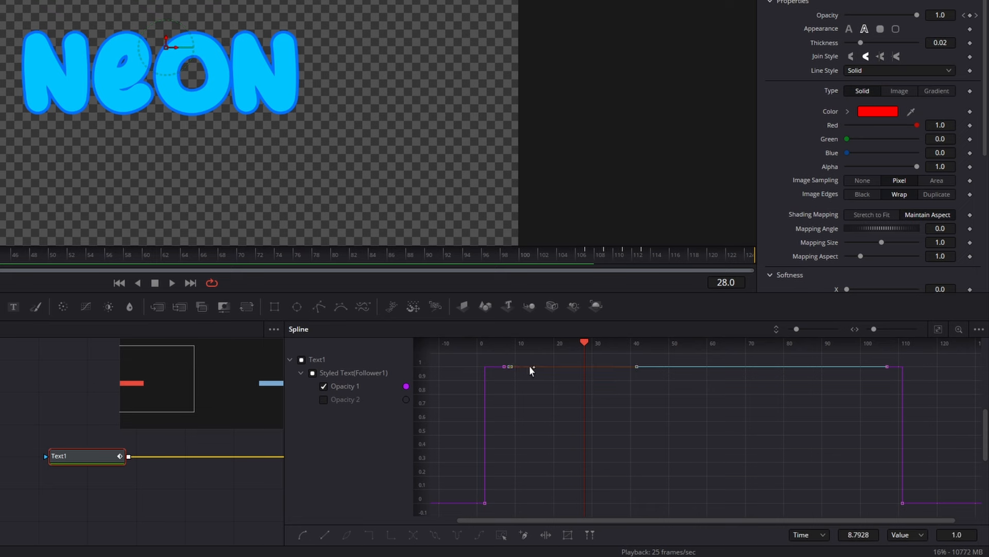
click(530, 366)
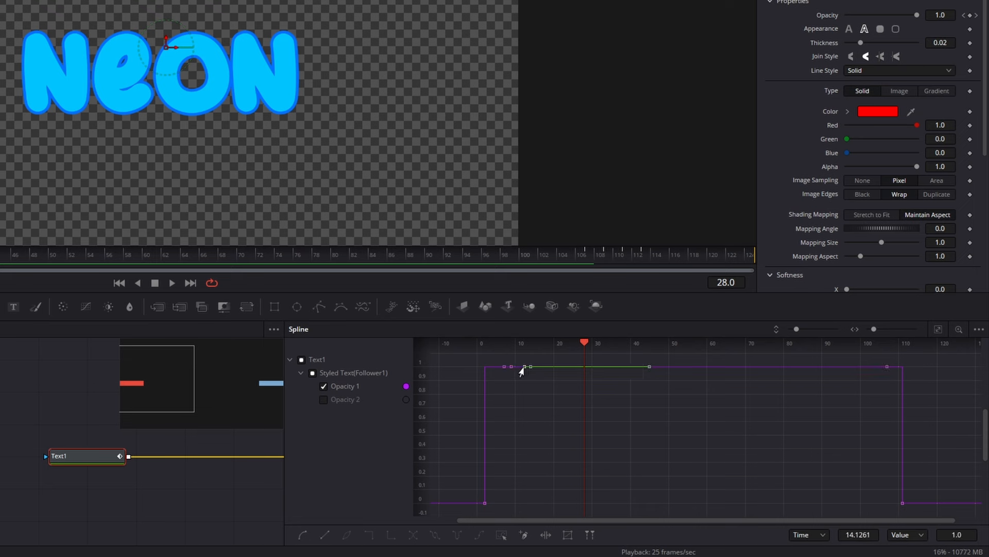
click(520, 366)
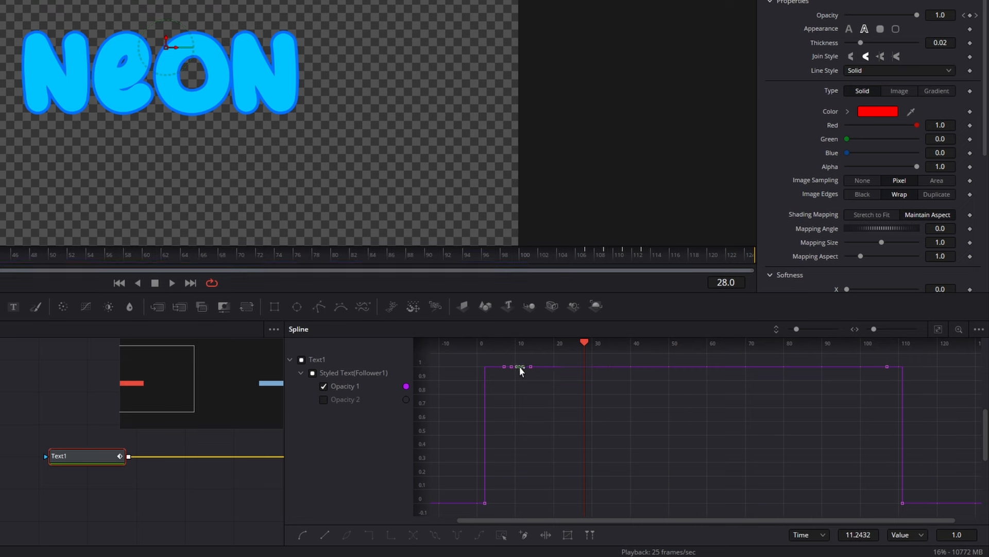
drag(519, 366, 525, 510)
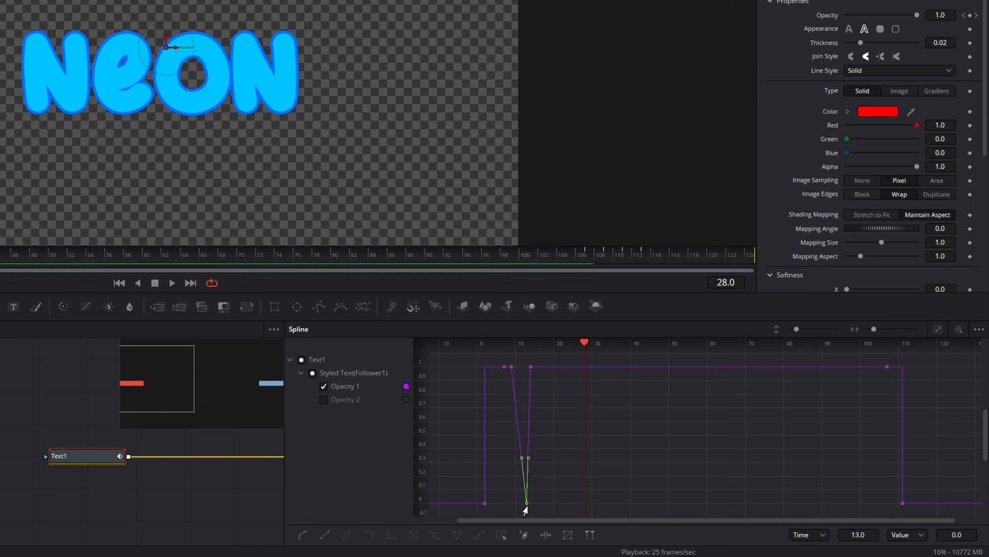
- Add a closing flicker dip to 0.0 at frame 103 between points near frames 98 and 104, and preview it
click(853, 366)
click(876, 366)
click(865, 366)
drag(864, 365, 873, 510)
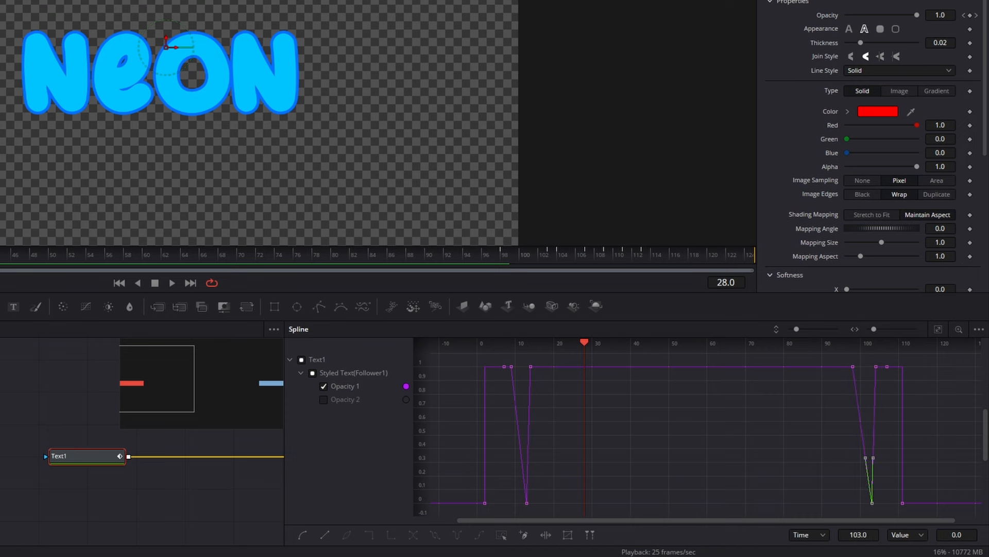
click(4, 325)
key(space)
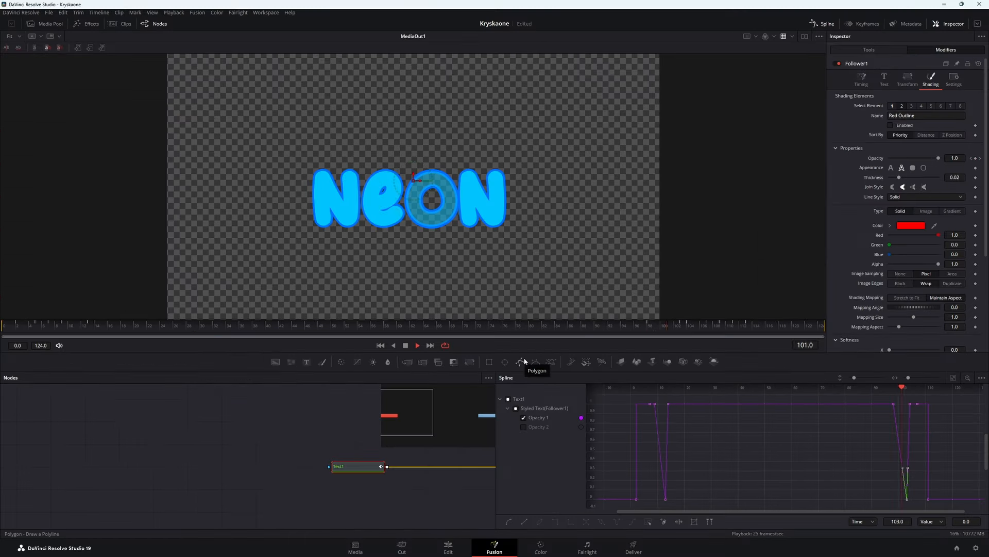
key(space)
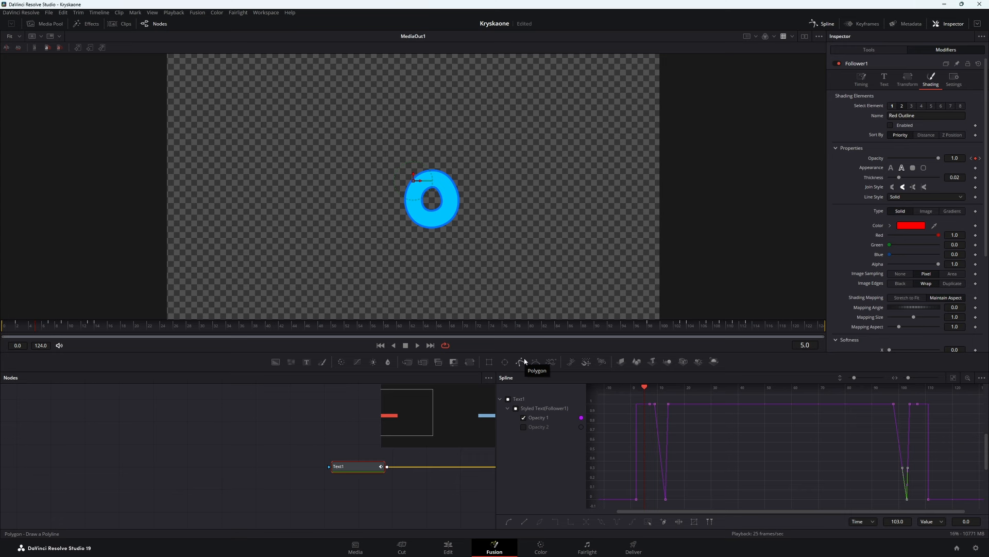
- Add a middle flicker dip to 0.0 at frame 58 with surrounding points at about frames 54 and 60, and hide the spline editor
click(770, 404)
click(794, 404)
click(783, 404)
drag(782, 407, 783, 503)
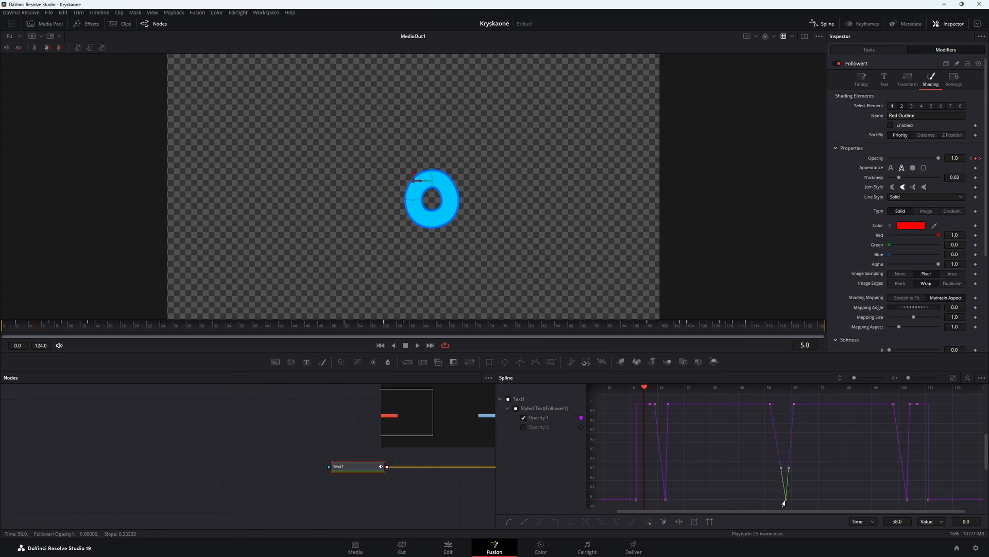
click(769, 405)
drag(769, 406, 790, 405)
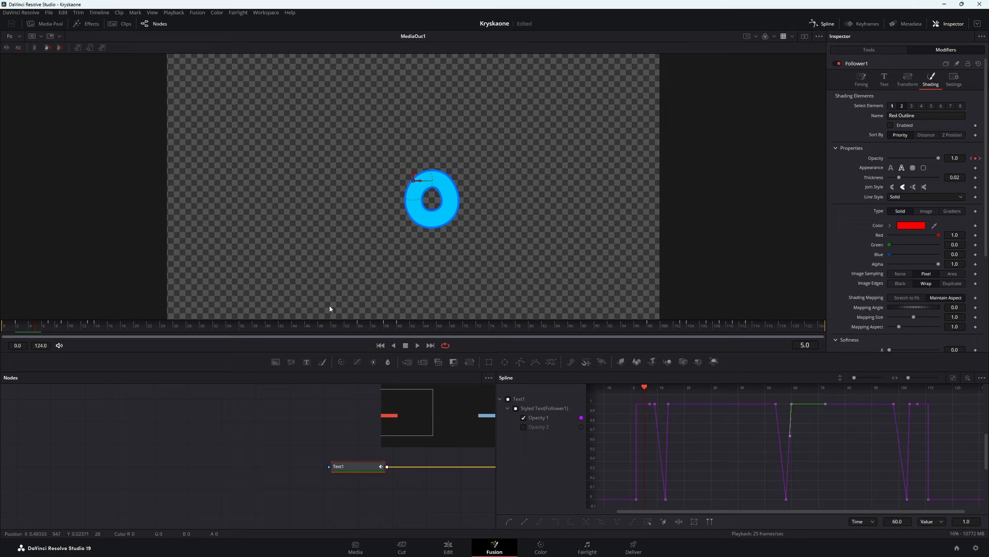
click(827, 24)
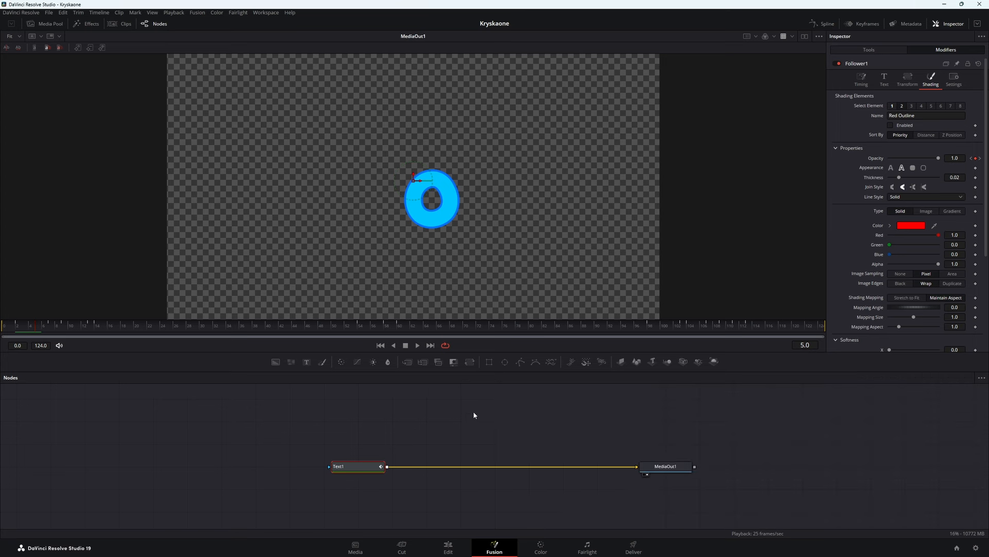
- Add a Glow node after Text1 with a Glow Size of 47.2 and a Blend of 0.244
key(shift+space)
text(glow)
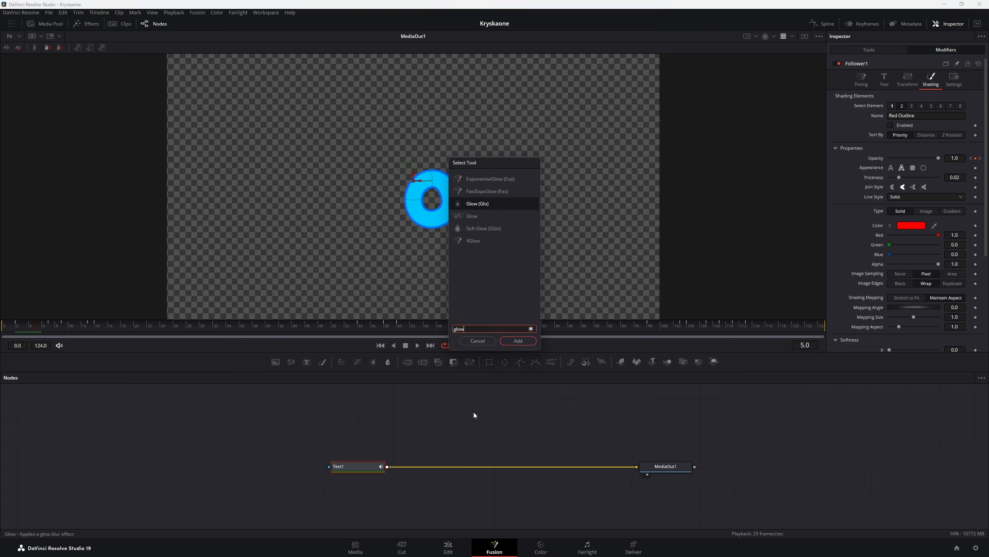
key(Return)
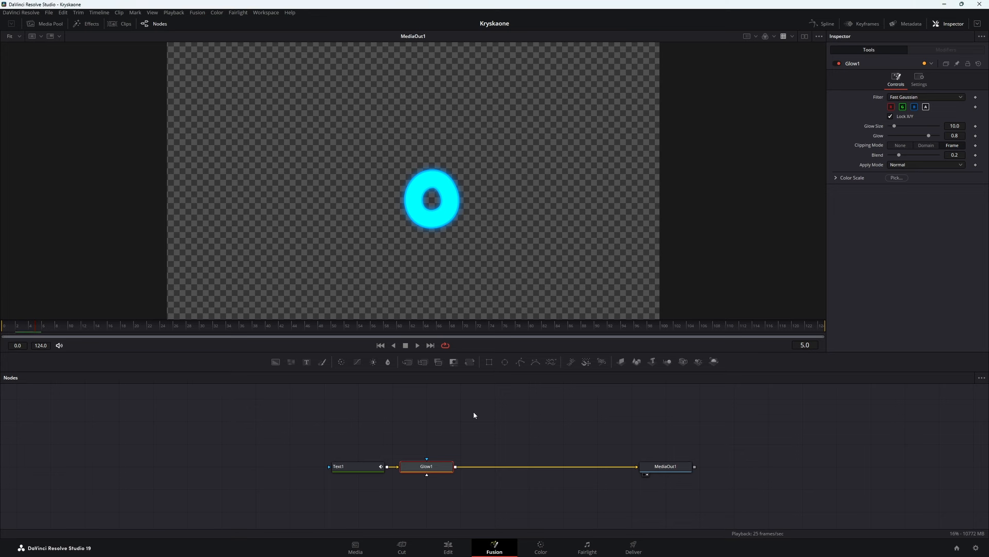
drag(894, 126, 902, 155)
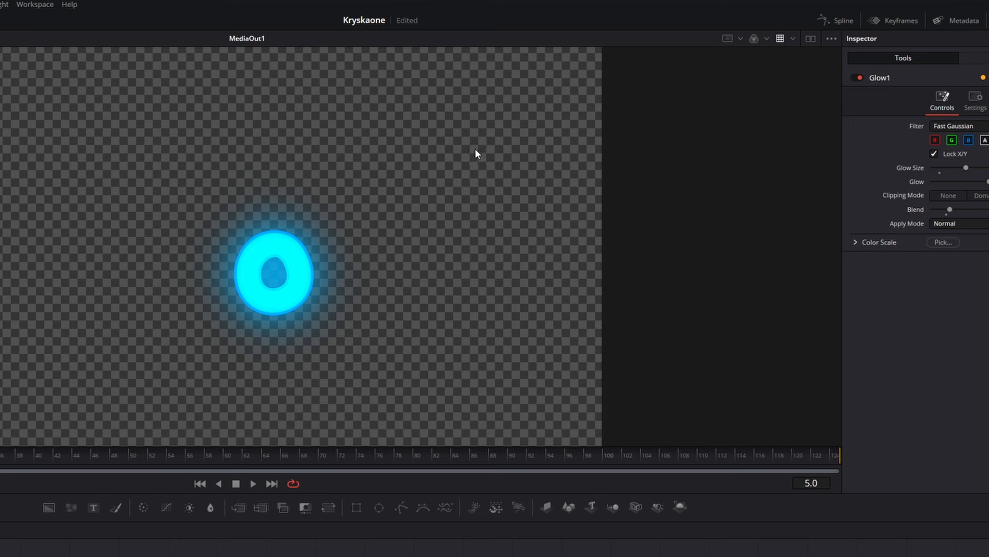
- Turn off the viewer's Checker Underlay
right_click(572, 113)
mouse_move(512, 190)
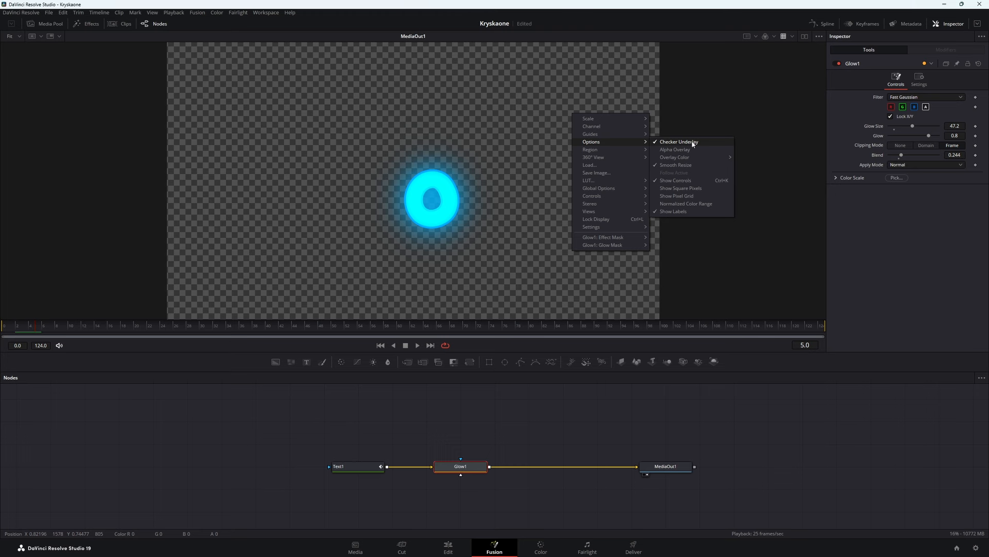
click(693, 142)
- Add a second Glow node after Glow1 with Glow Size 82.7 and Glow 0.488, and preview the animation from the start
drag(666, 465, 734, 466)
click(456, 469)
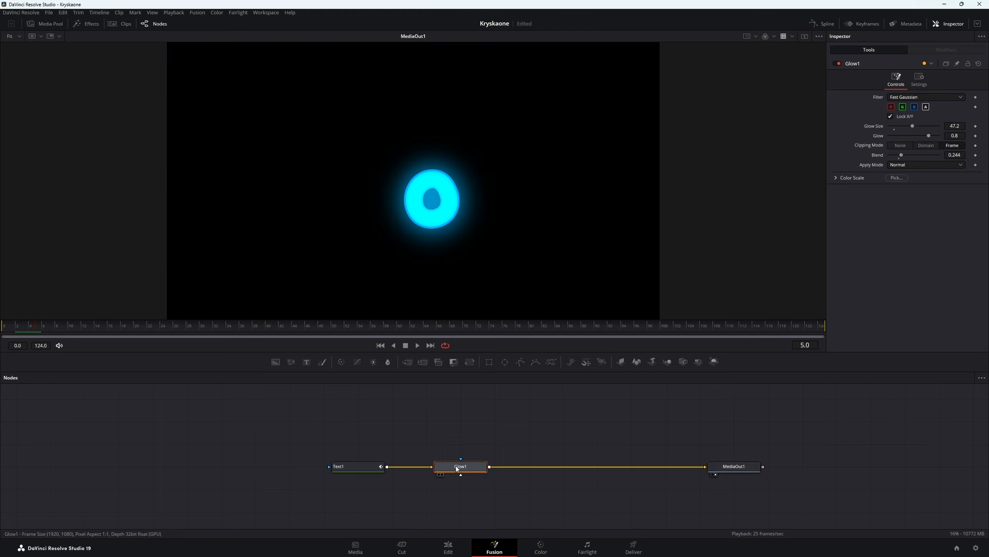
key(shift+space)
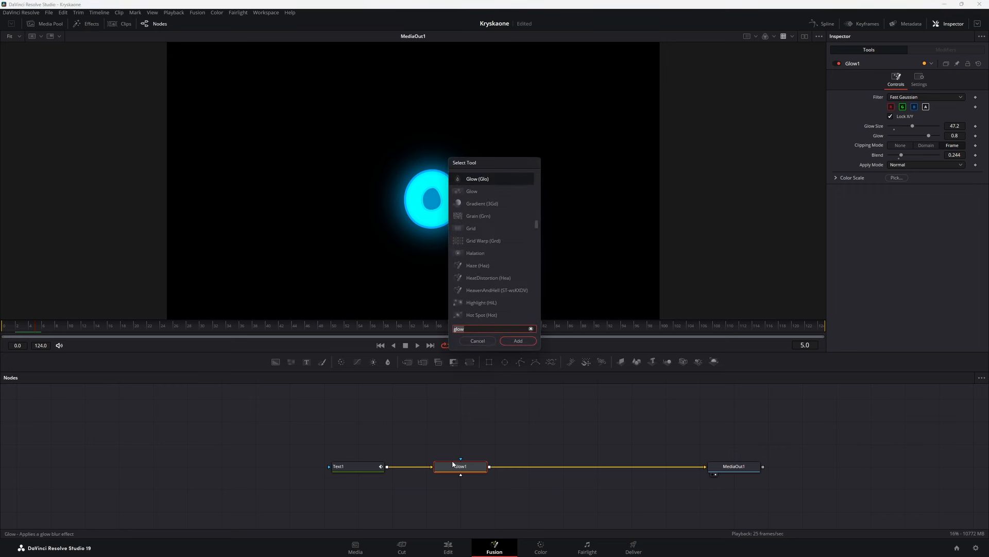
key(Return)
mouse_move(930, 137)
mouse_down()
mouse_move(913, 138)
mouse_move(942, 131)
mouse_move(931, 132)
mouse_up()
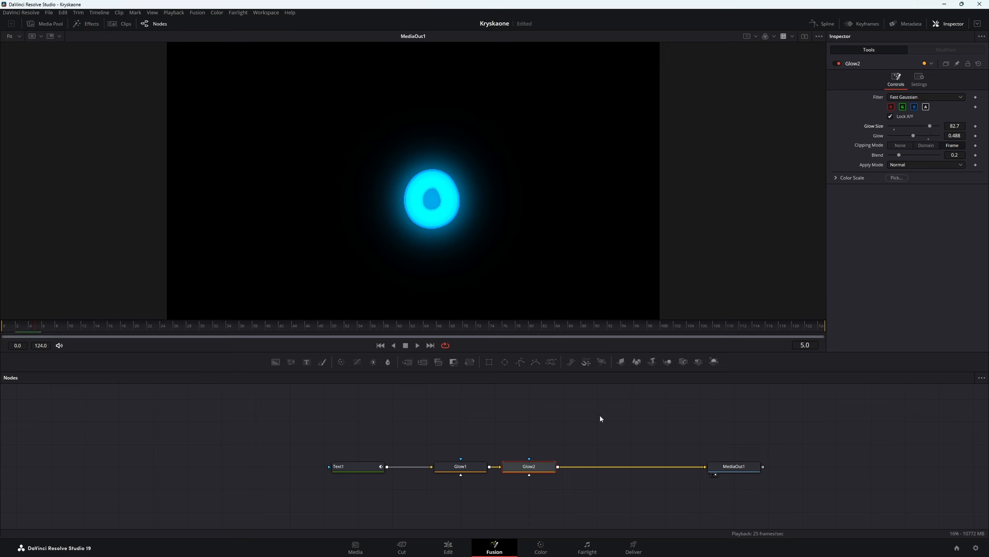
click(6, 329)
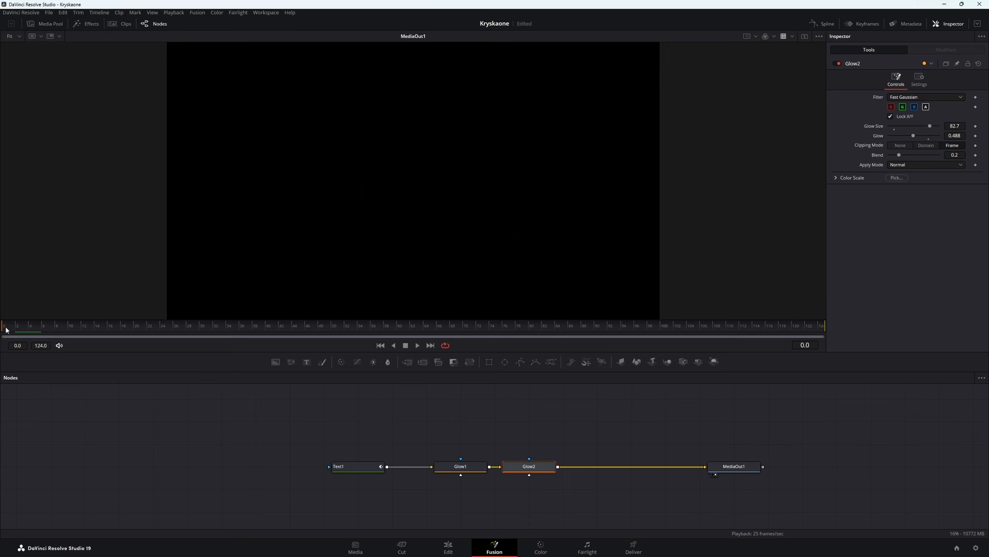
key(space)
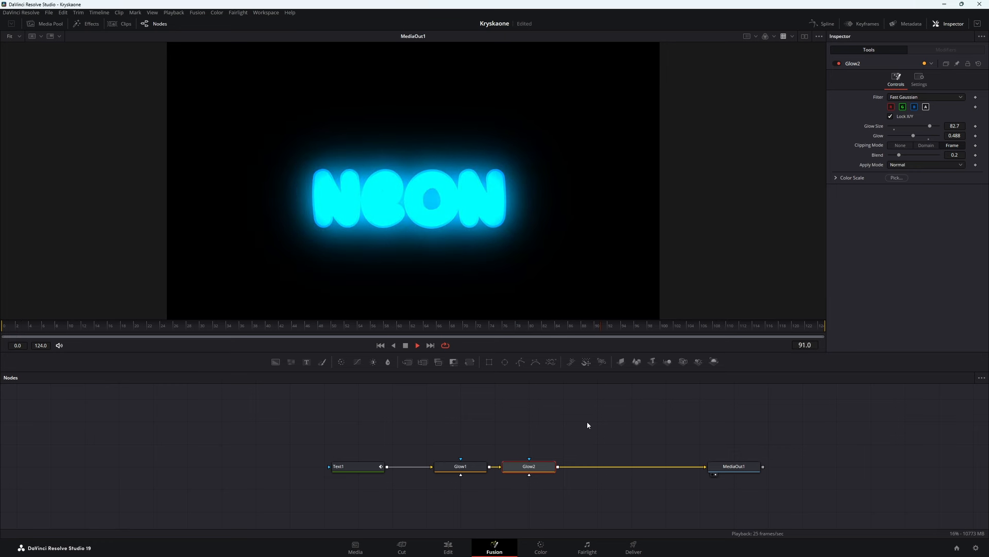
key(space)
- Set Glow1's Glow Size to 61.4 and Glow to 0.622, and play the animation from the start
click(476, 468)
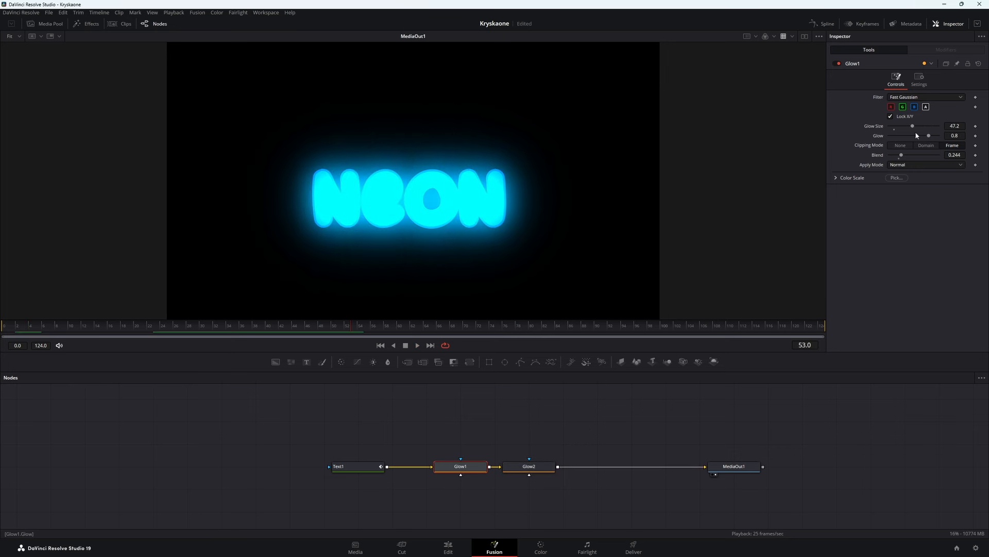
mouse_move(908, 128)
mouse_down()
mouse_move(926, 130)
mouse_move(923, 138)
mouse_up()
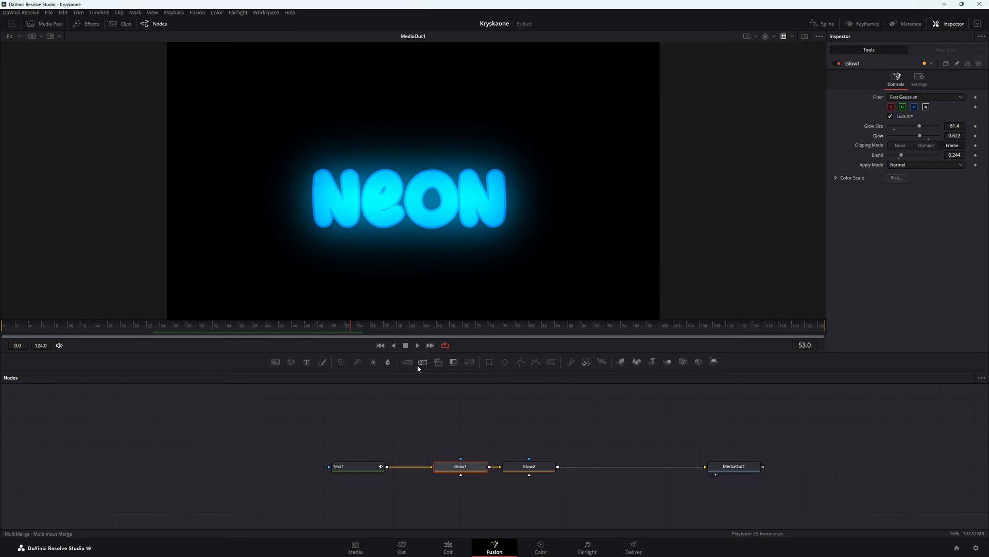
click(8, 328)
key(space)
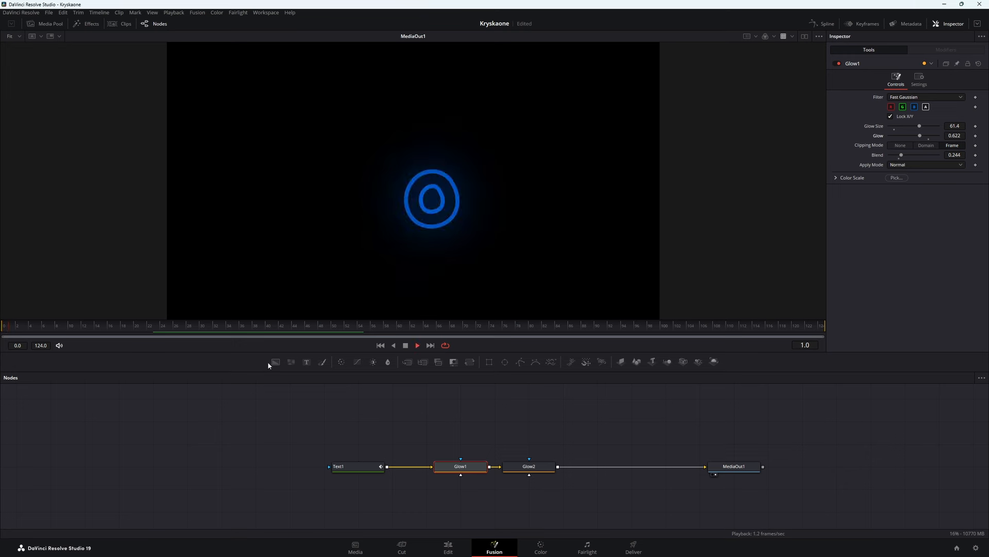